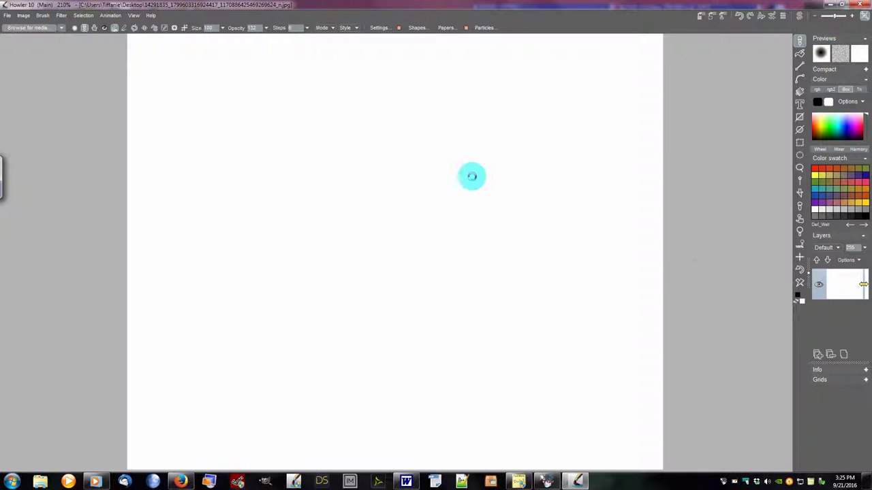
- Fill the blank canvas with a red-and-black pattern from the Checker plugin
click(61, 15)
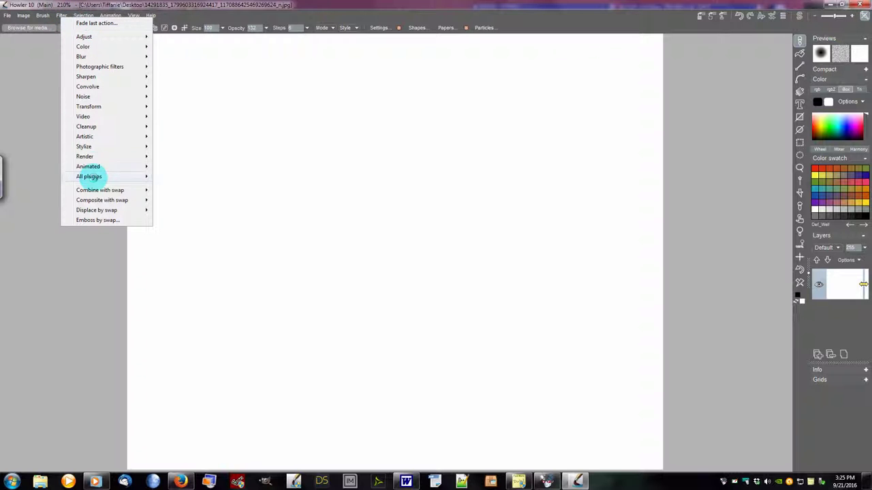
mouse_move(90, 177)
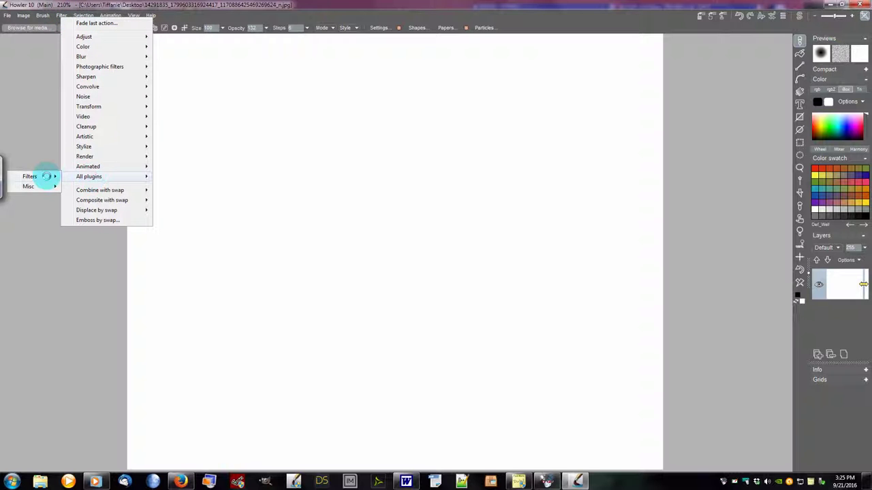
mouse_move(46, 176)
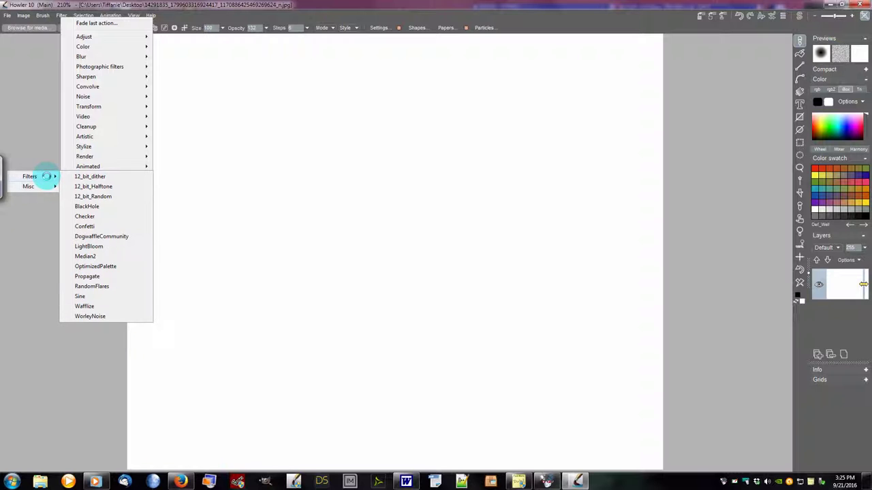
click(85, 216)
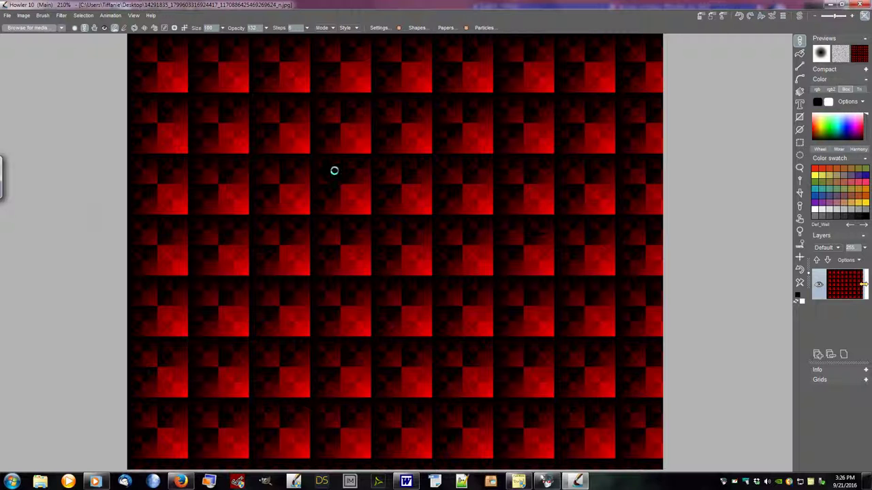
click(61, 15)
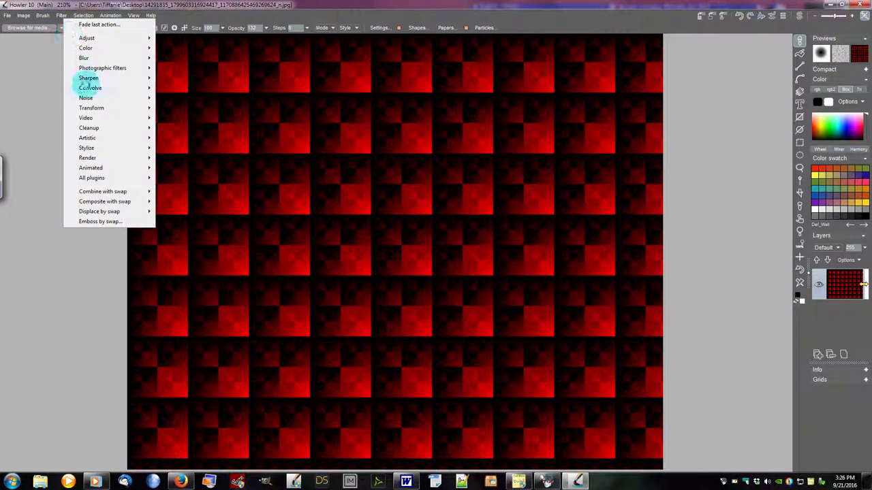
mouse_move(107, 158)
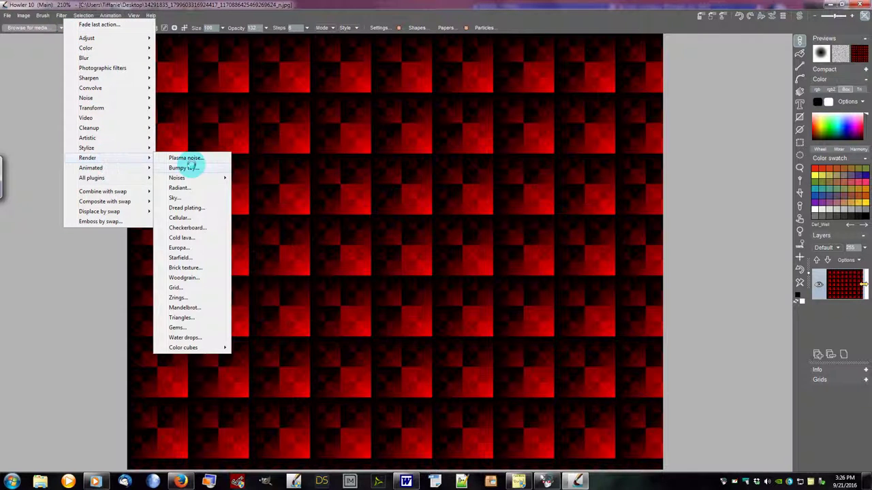
click(188, 227)
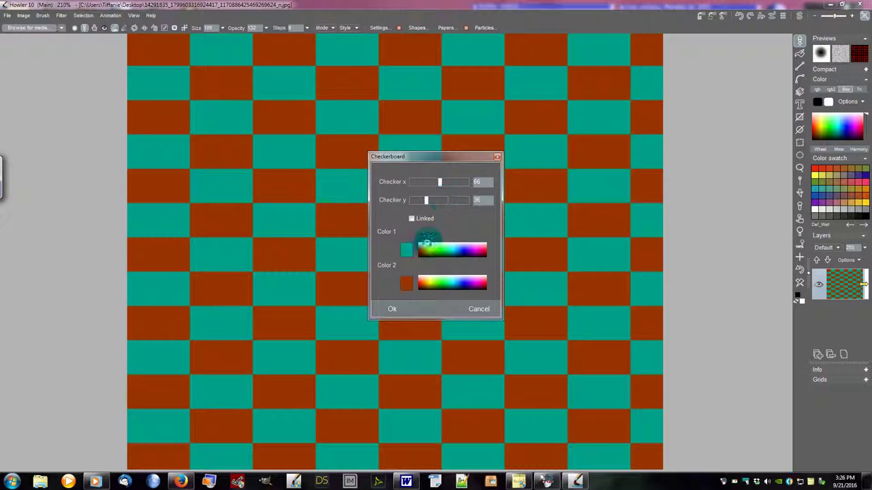
mouse_move(426, 199)
mouse_down()
mouse_move(444, 200)
mouse_move(443, 179)
mouse_move(432, 180)
mouse_move(459, 183)
mouse_move(428, 190)
mouse_move(452, 200)
mouse_move(436, 200)
mouse_up()
click(477, 308)
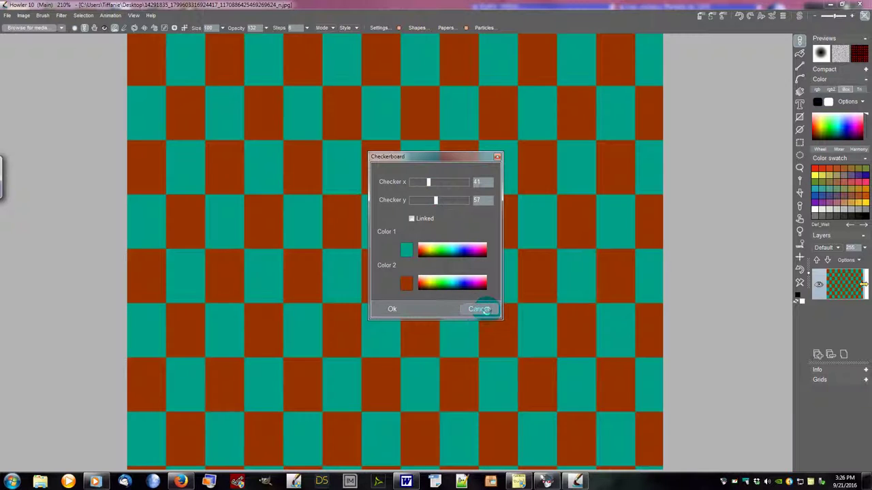
- Apply the BlackHole plugin to warp the checker pattern around a dark circular centre
click(61, 15)
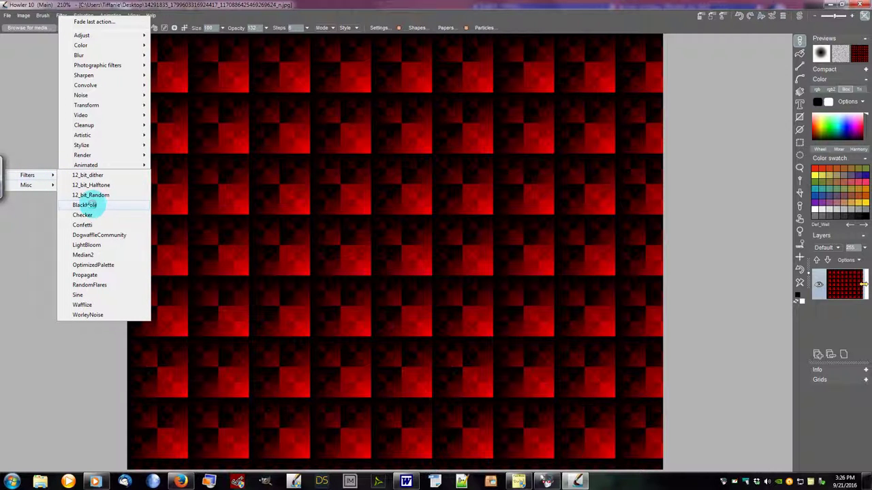
click(85, 205)
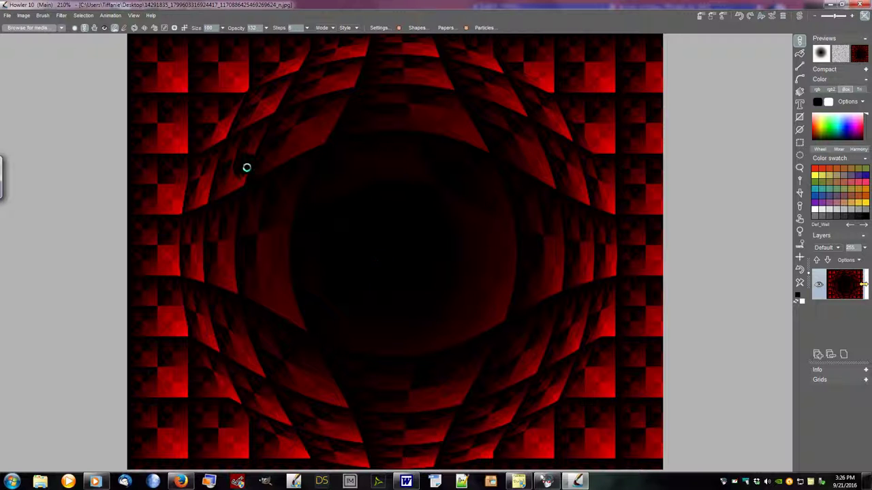
click(42, 15)
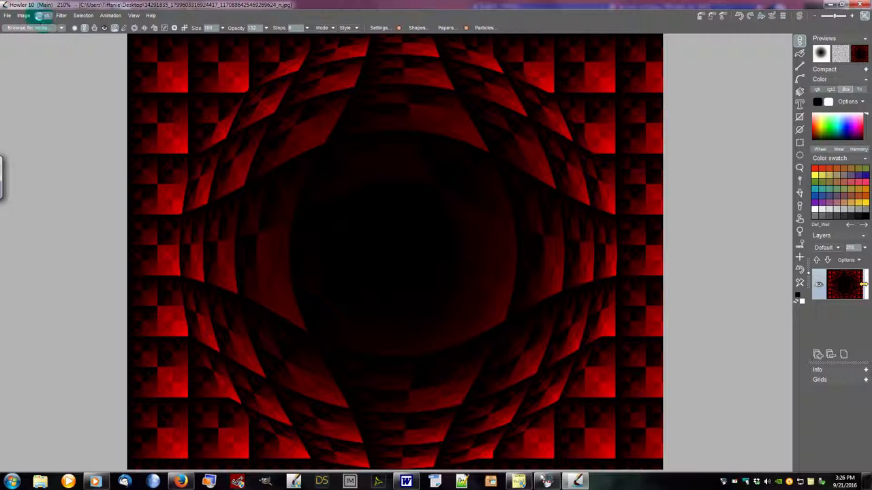
click(42, 27)
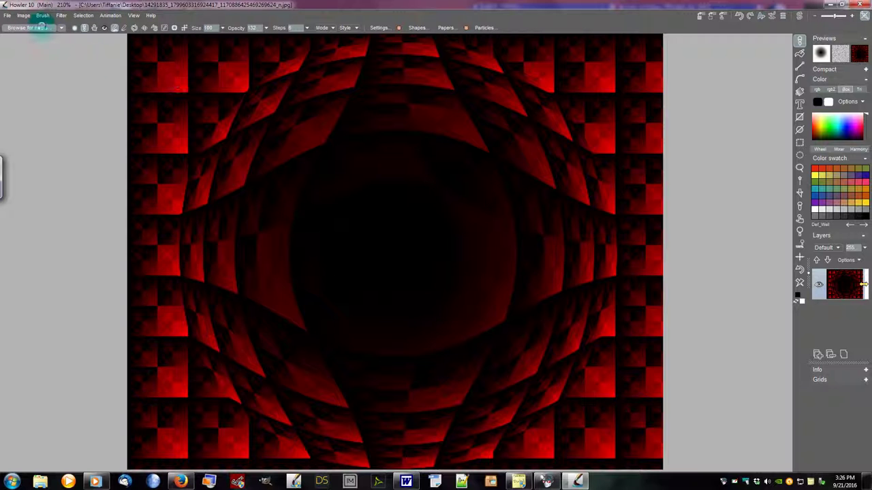
click(60, 15)
click(92, 164)
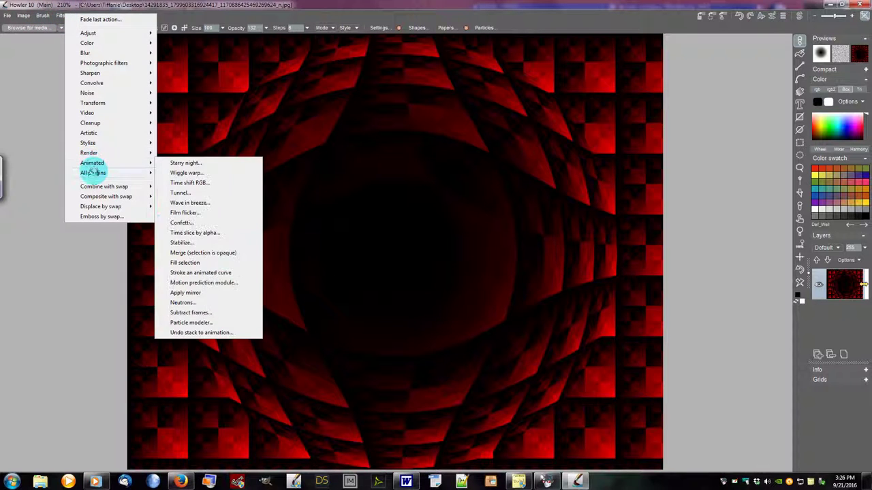
click(92, 172)
click(54, 172)
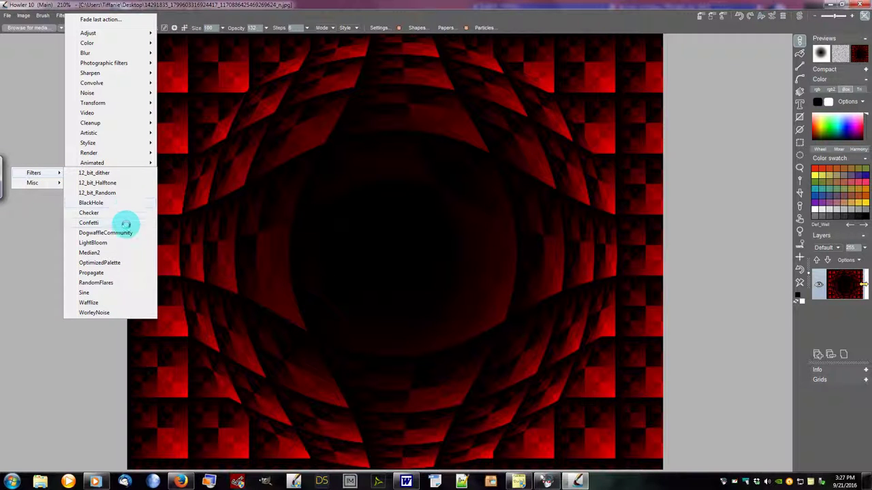
click(107, 232)
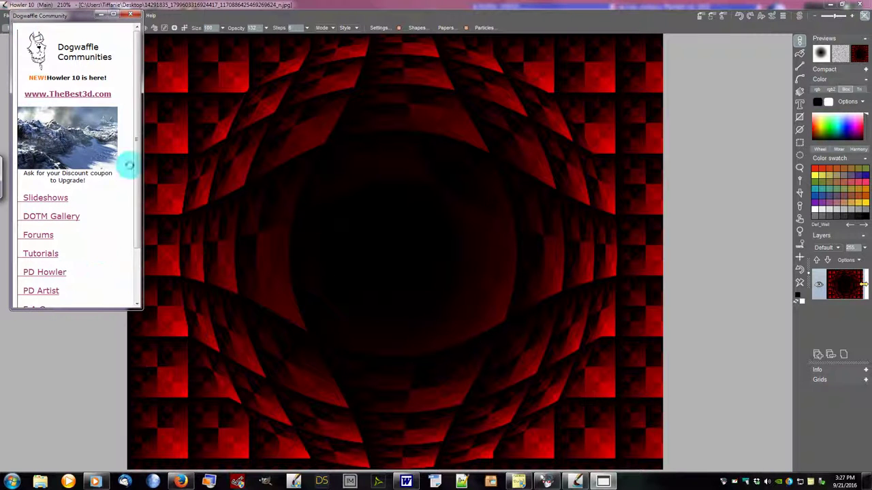
drag(134, 141, 70, 251)
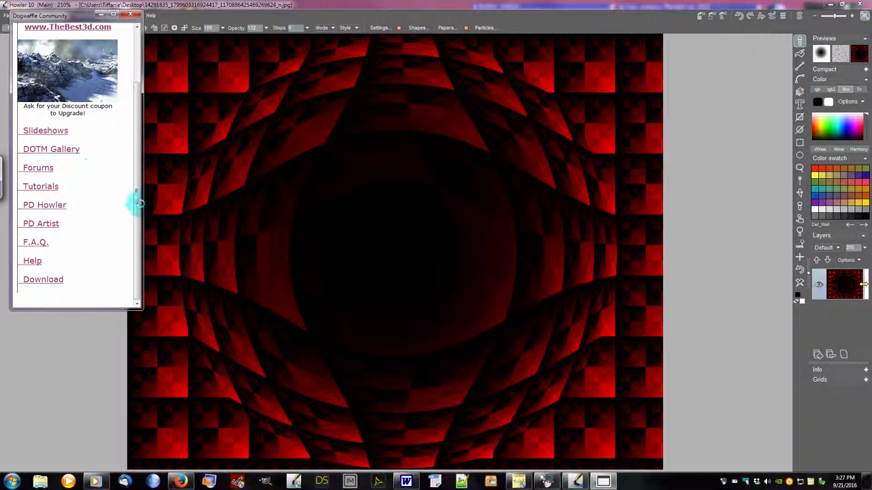
drag(132, 209, 132, 183)
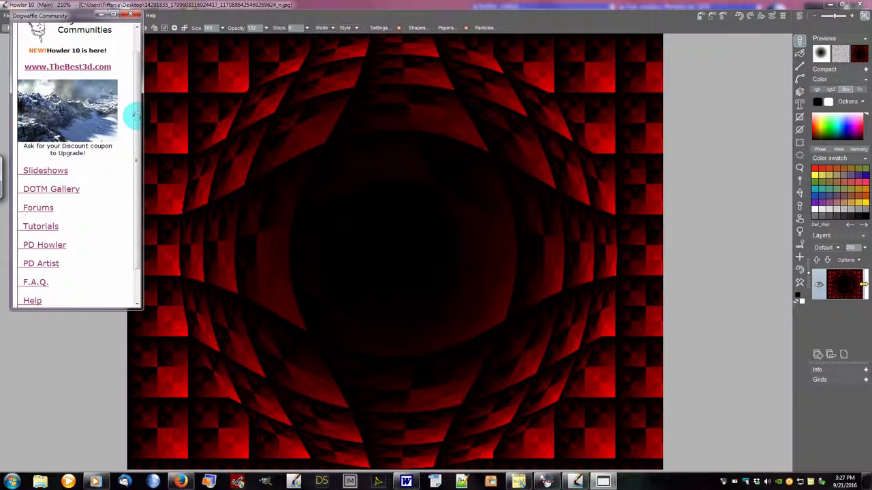
scroll(136, 118, up, 1)
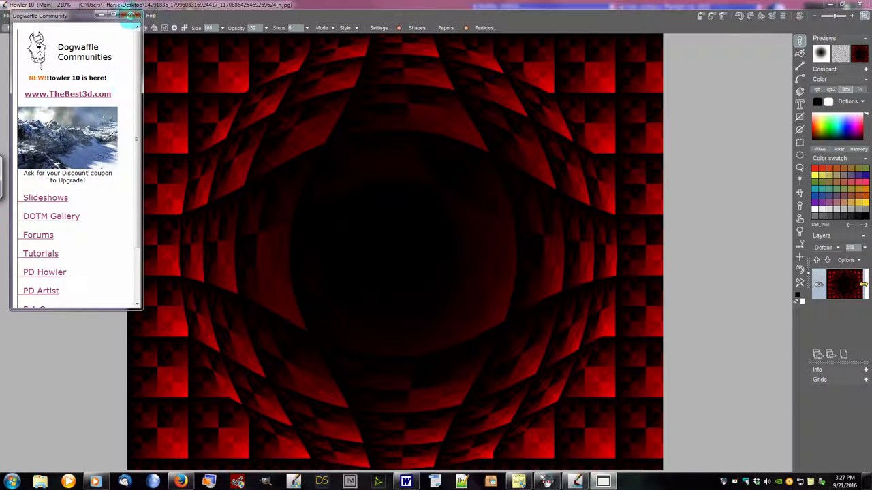
click(130, 14)
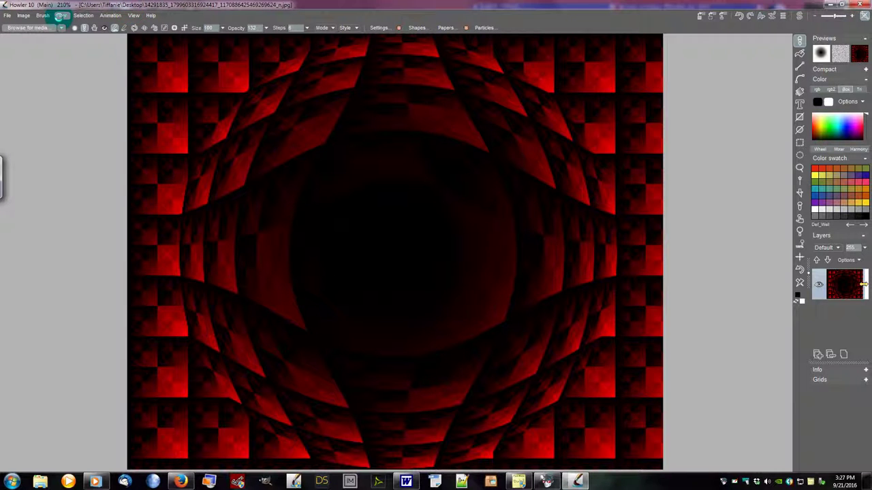
- Open the Confetti plugin, move its dialog off the image centre and preview two bursts
click(61, 15)
mouse_move(77, 176)
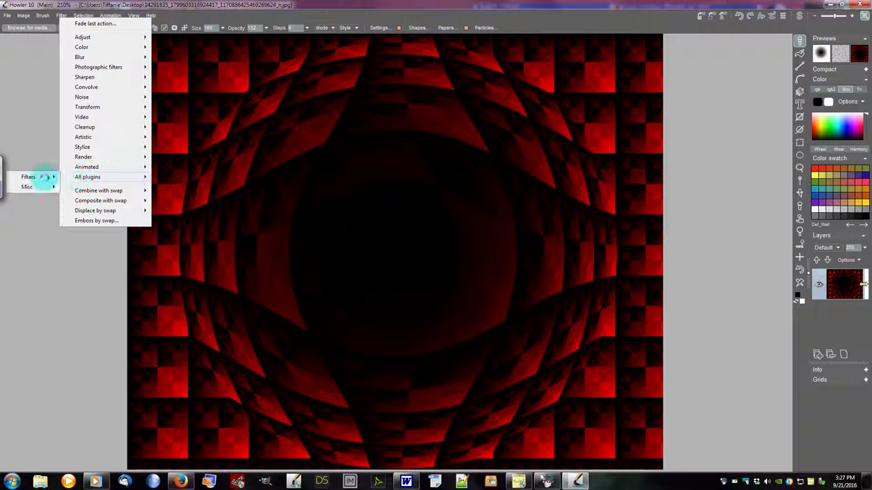
mouse_move(45, 176)
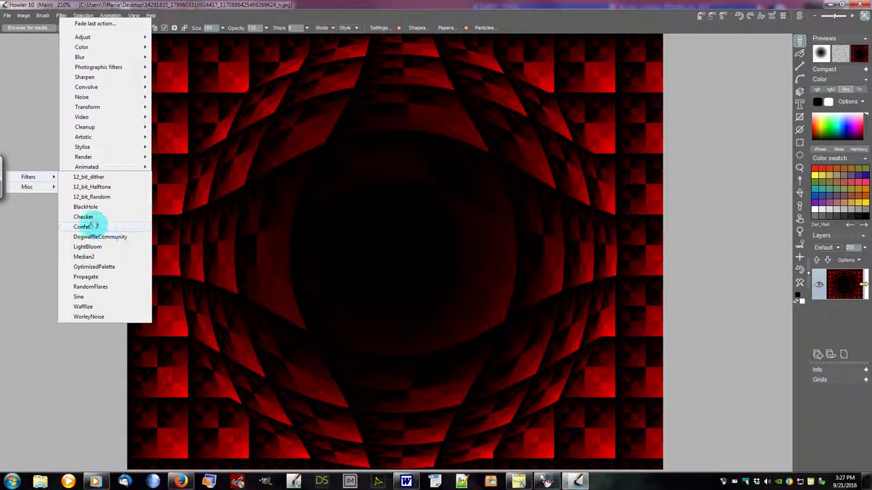
click(94, 226)
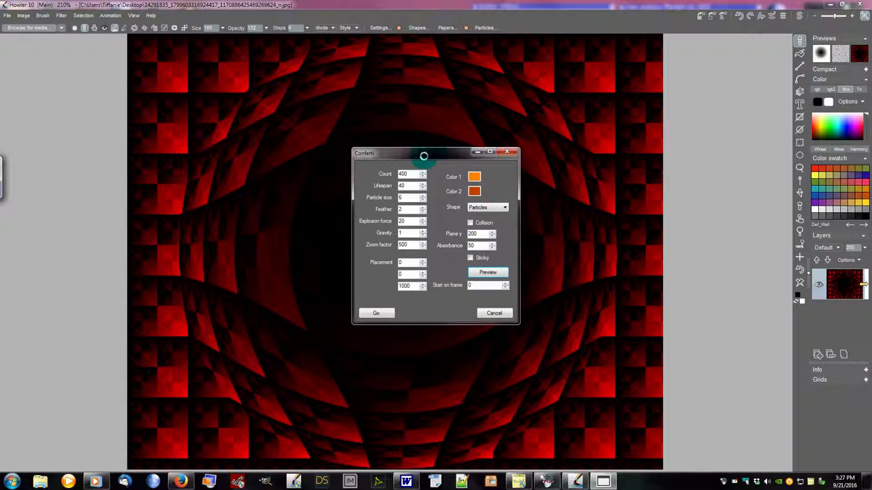
drag(423, 153, 687, 117)
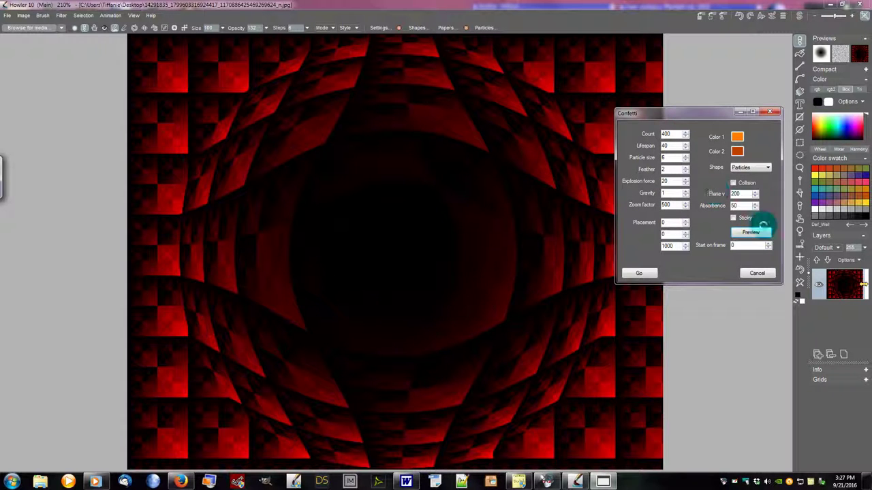
click(752, 232)
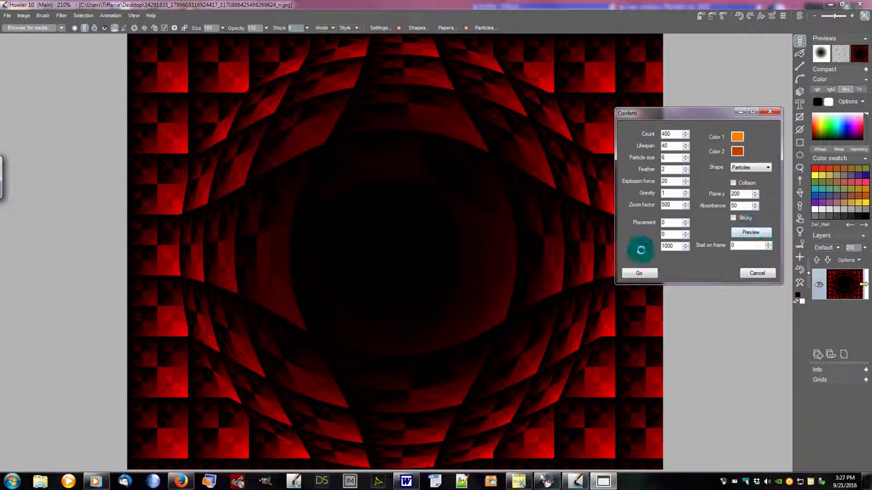
click(749, 232)
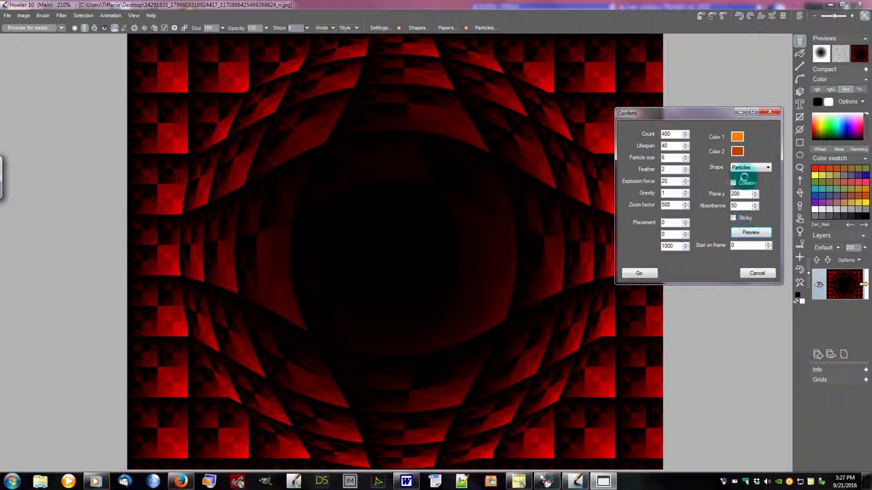
- Switch the confetti shape to Shards and preview the orange shard bursts
click(757, 167)
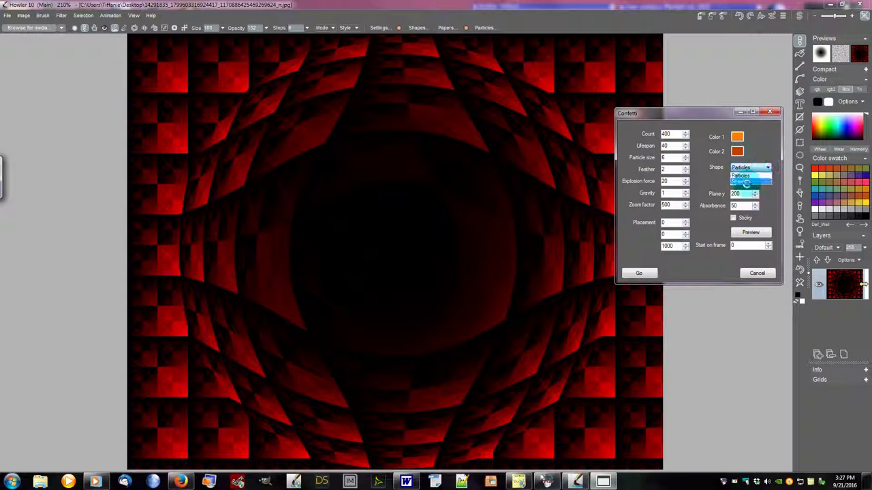
click(746, 189)
click(750, 232)
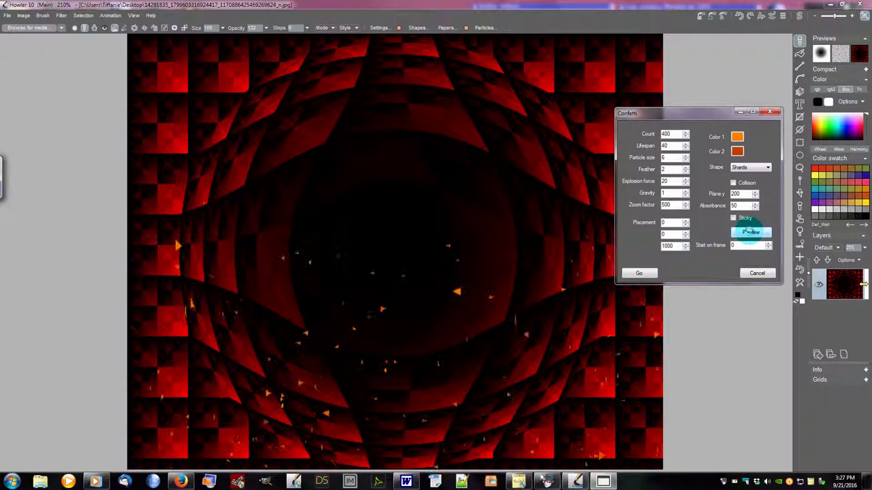
click(750, 232)
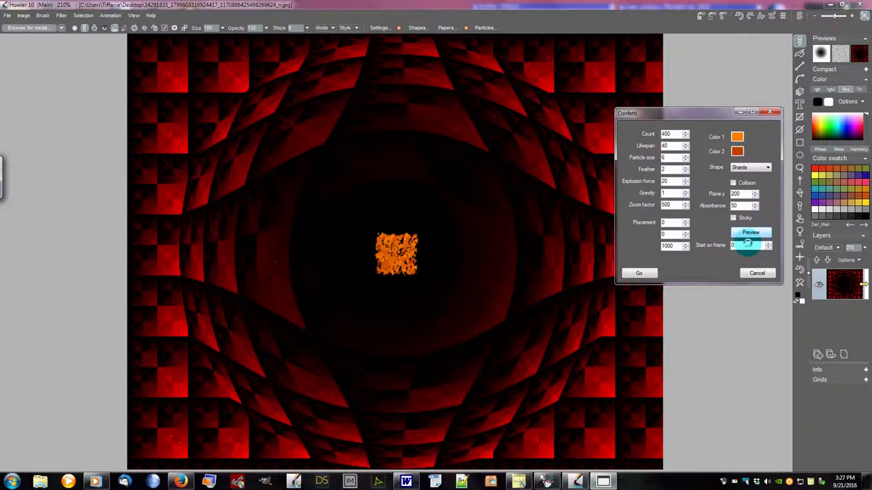
- Set the confetti shape back to Particles and enable Collision
click(749, 167)
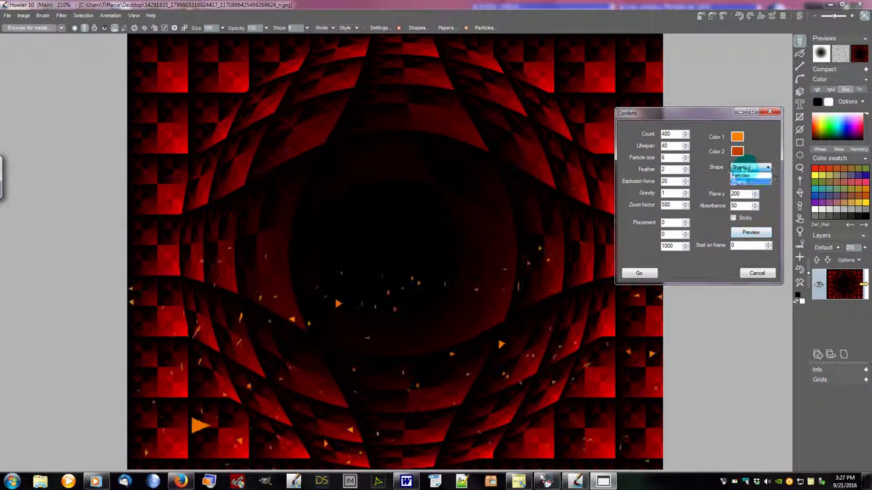
click(746, 179)
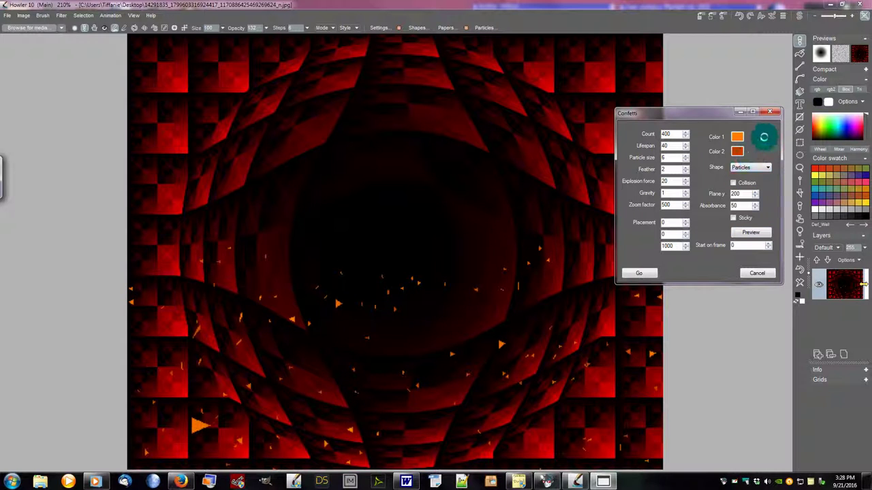
click(733, 183)
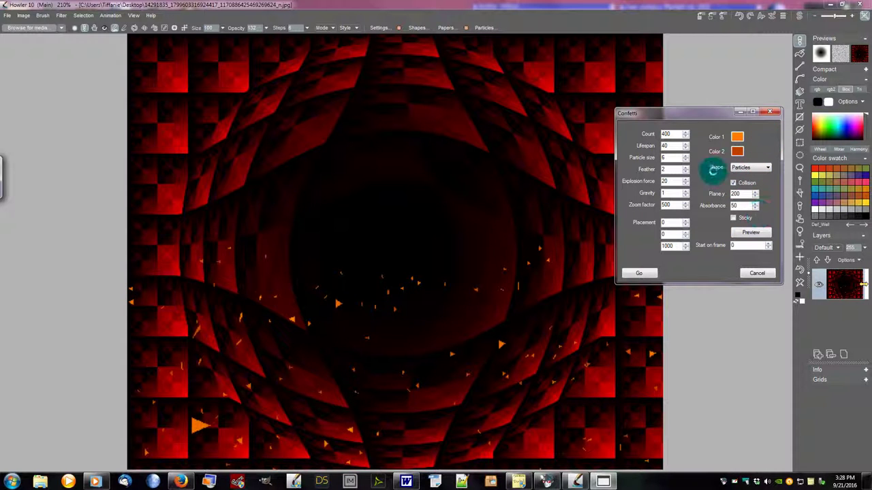
- Set the Confetti second colour to a bright blue
click(737, 151)
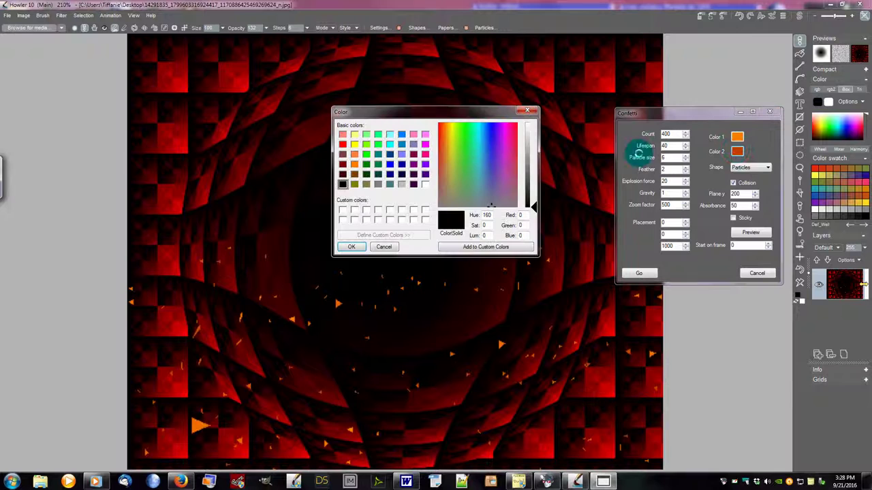
drag(513, 137, 493, 136)
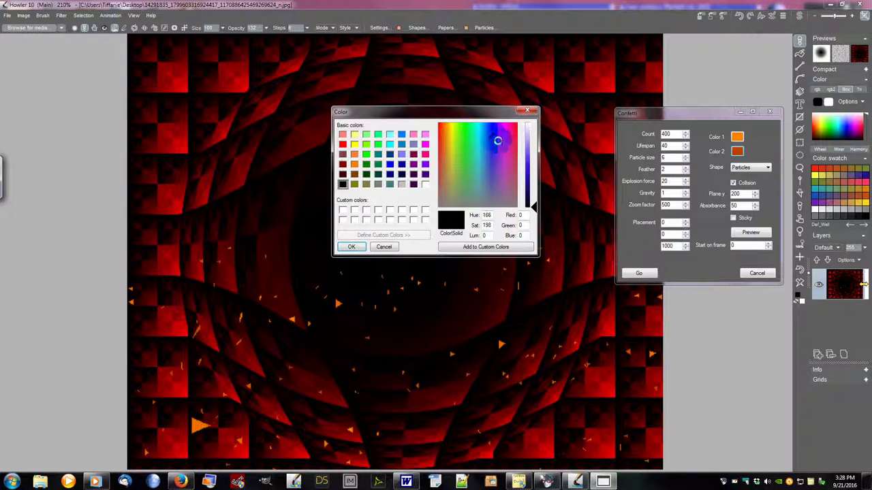
drag(531, 199, 532, 156)
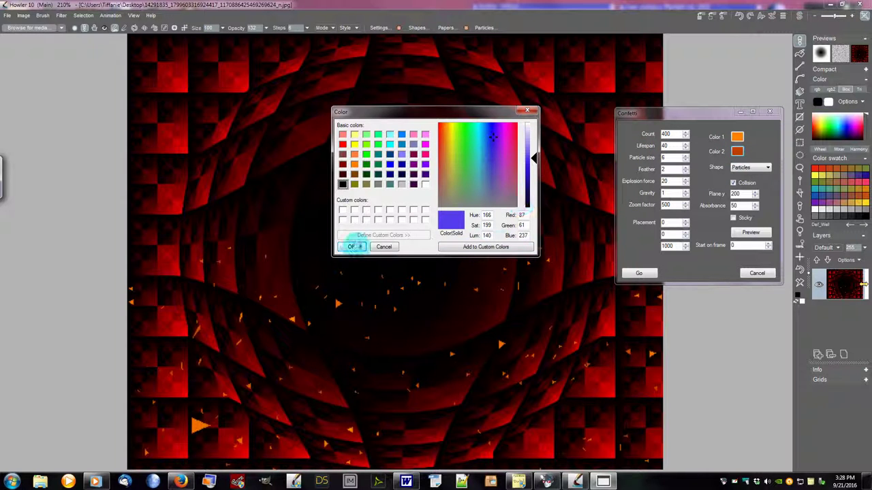
click(351, 247)
- Preview the confetti several times with gravity at 0, then cancel without applying
click(733, 182)
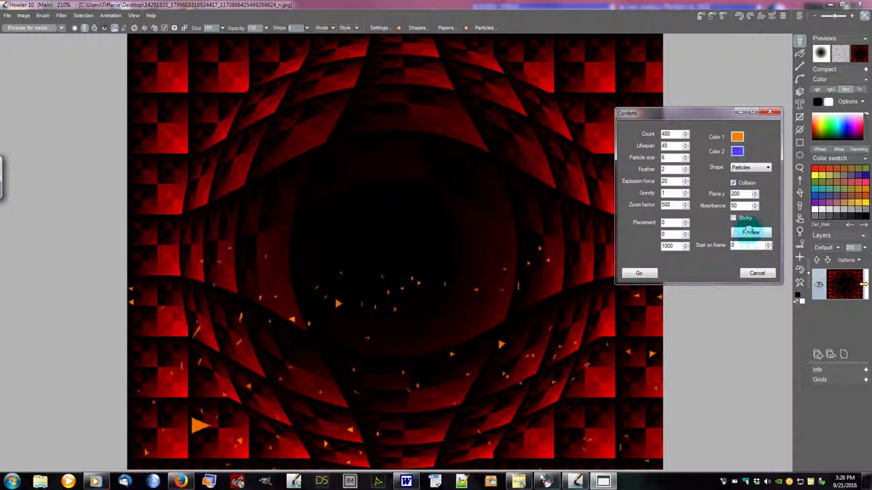
click(749, 232)
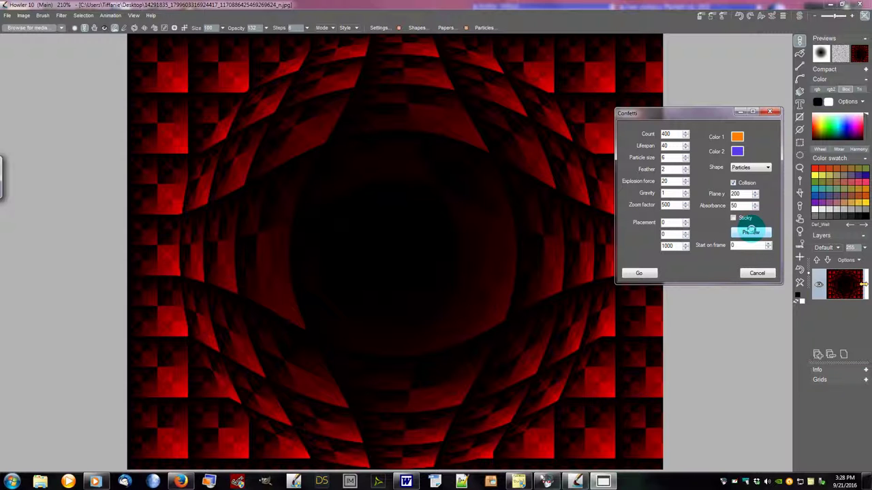
click(750, 231)
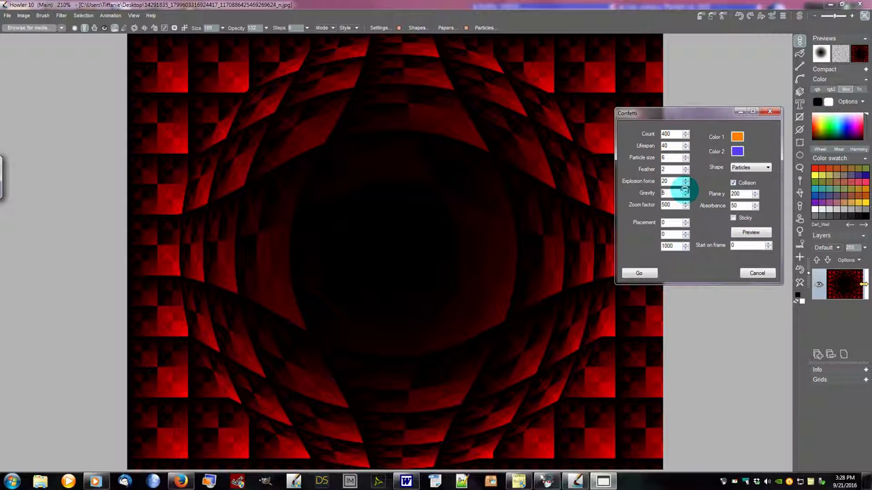
click(751, 232)
click(751, 232)
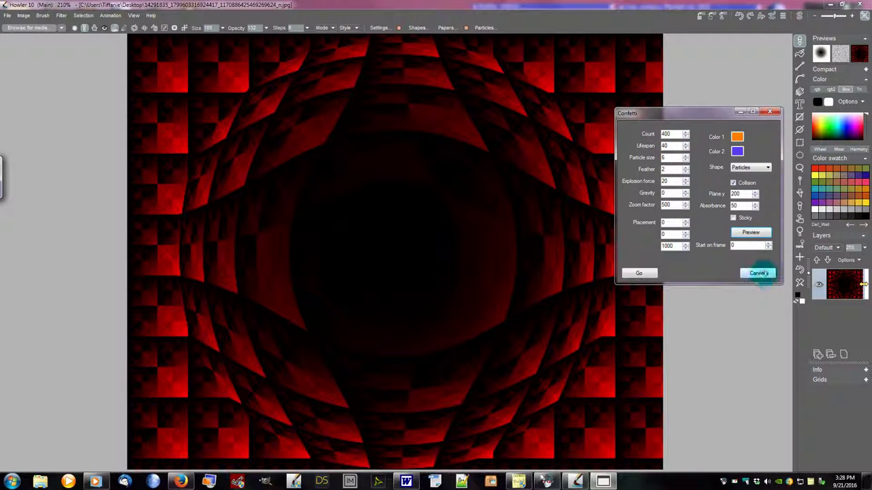
click(758, 273)
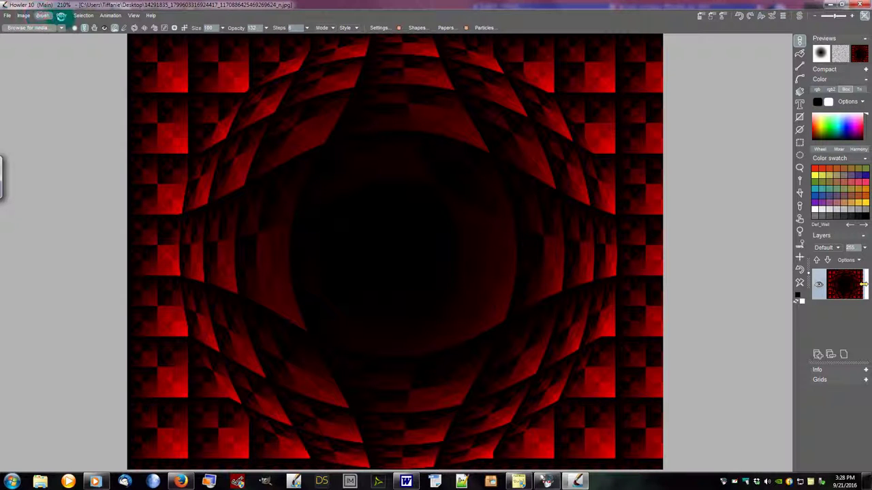
- Run the LightBloom star-filtering plugin on the warped red checker image
click(61, 15)
mouse_move(88, 176)
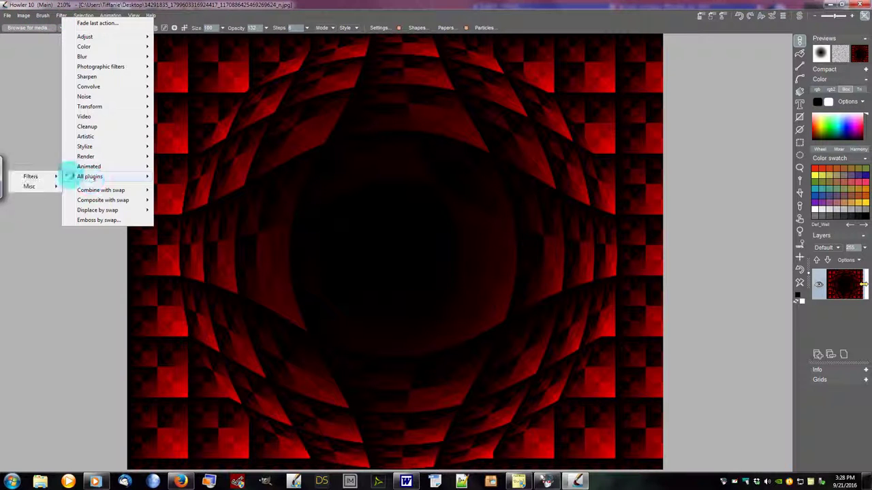
mouse_move(51, 177)
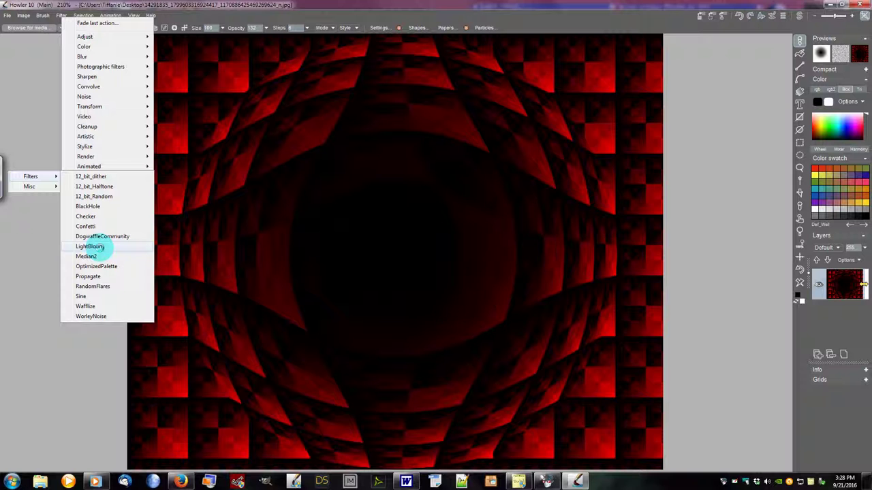
click(90, 247)
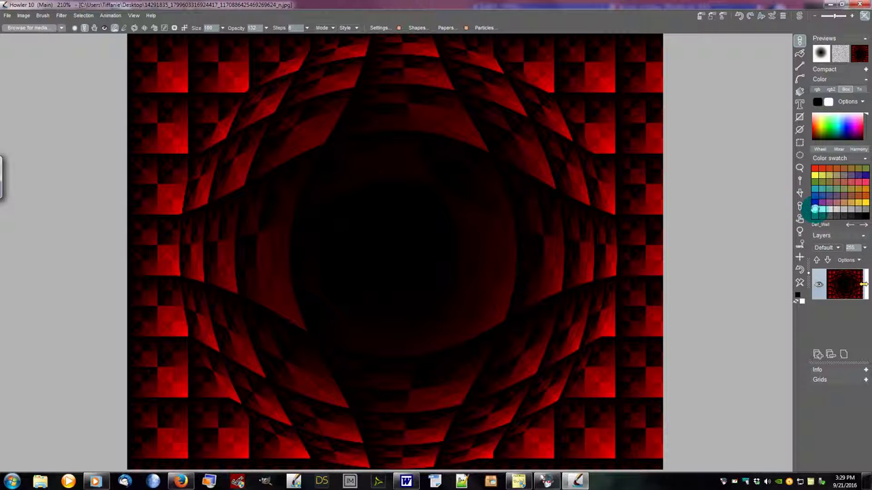
- Set a white foreground, choose the Starry organic-effects brush, and paint across the dark centre
click(813, 210)
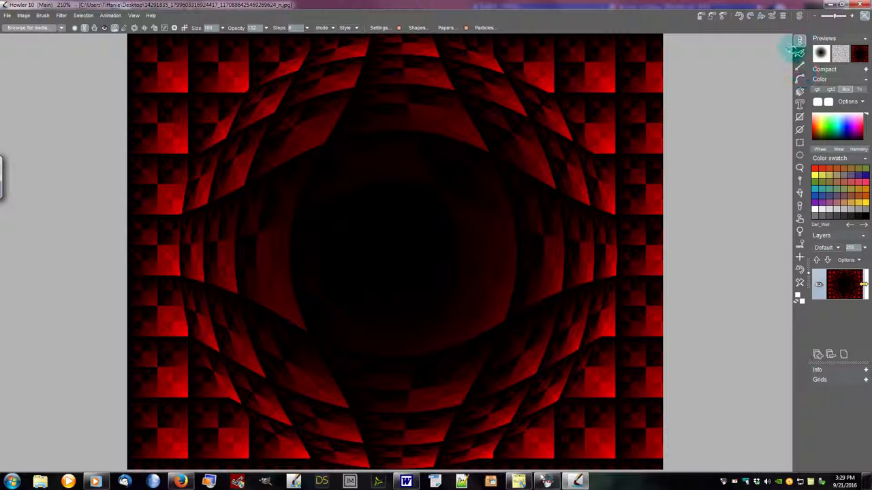
click(799, 42)
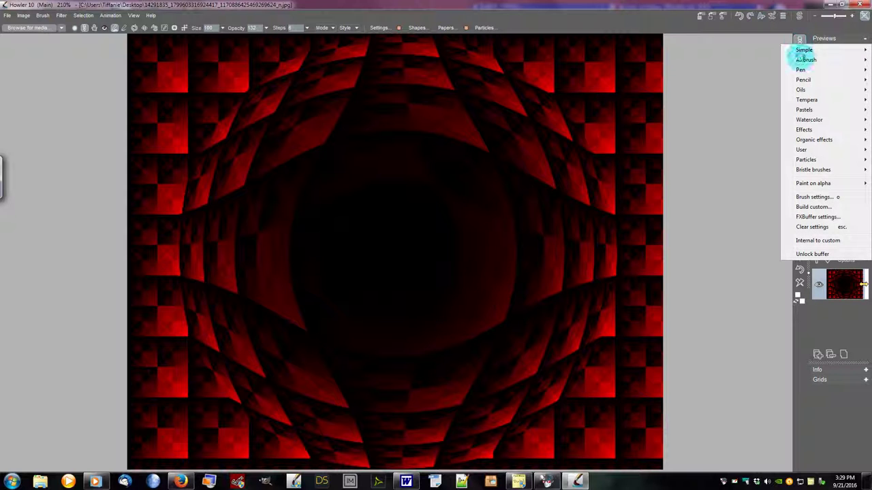
mouse_move(802, 60)
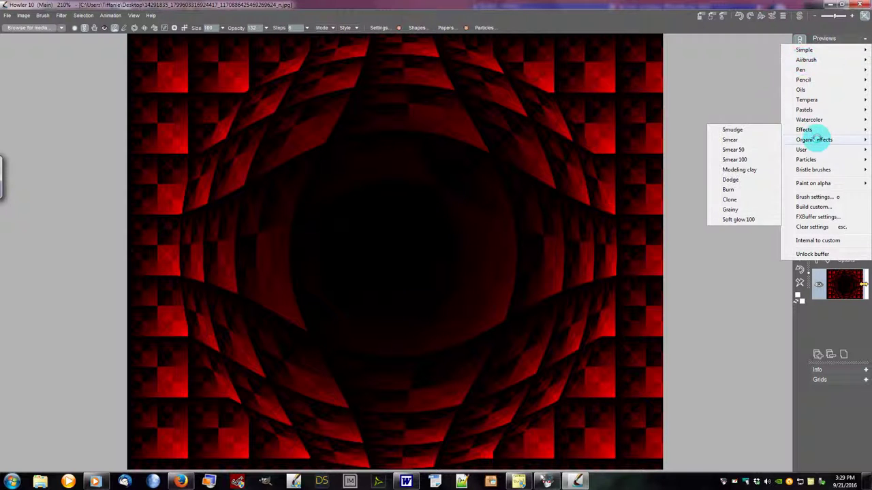
mouse_move(813, 140)
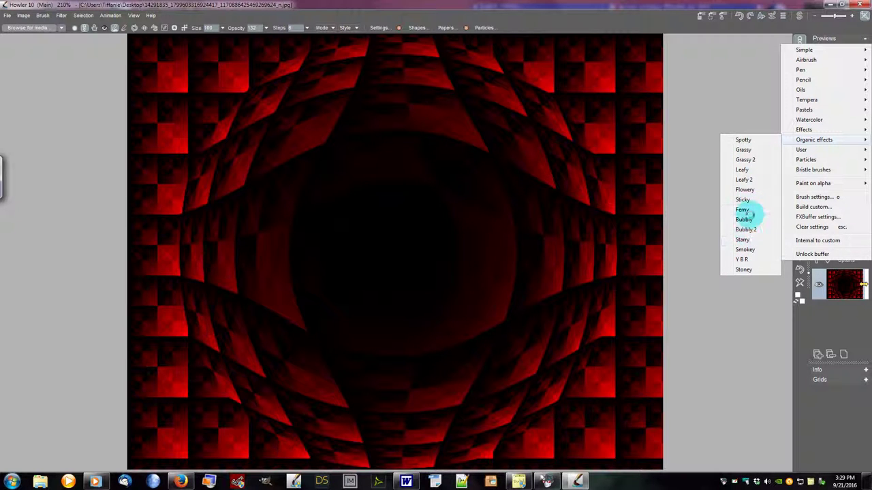
click(743, 239)
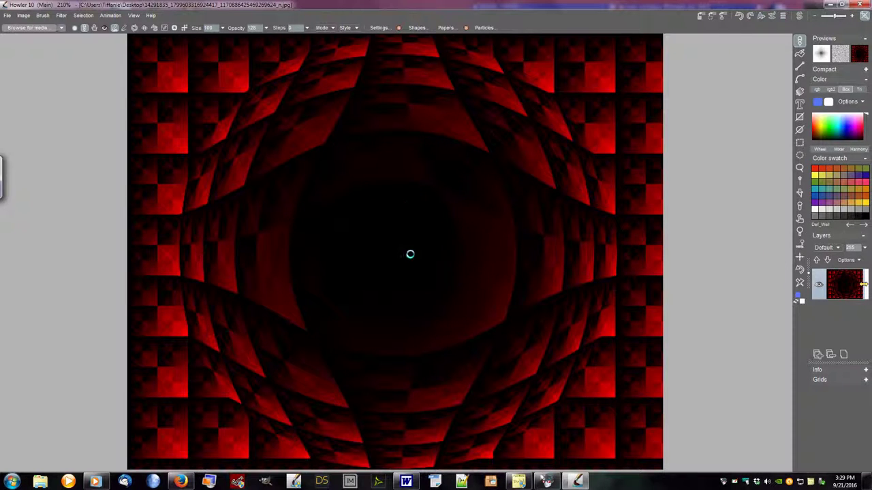
mouse_move(457, 322)
mouse_down()
mouse_move(436, 203)
mouse_move(409, 185)
mouse_move(288, 198)
mouse_move(243, 285)
mouse_move(431, 270)
mouse_move(397, 341)
mouse_up()
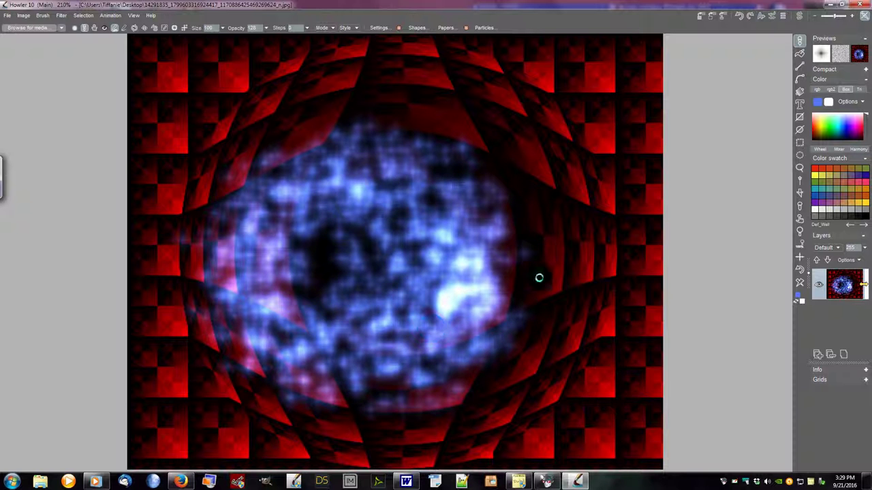
- Run LightBloom on the painted starry cloud, giving it a bright white highlight
click(61, 15)
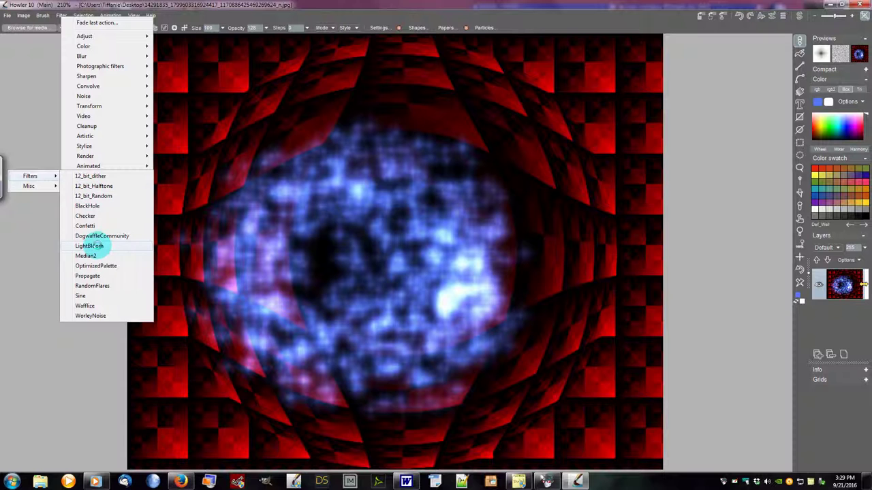
click(89, 246)
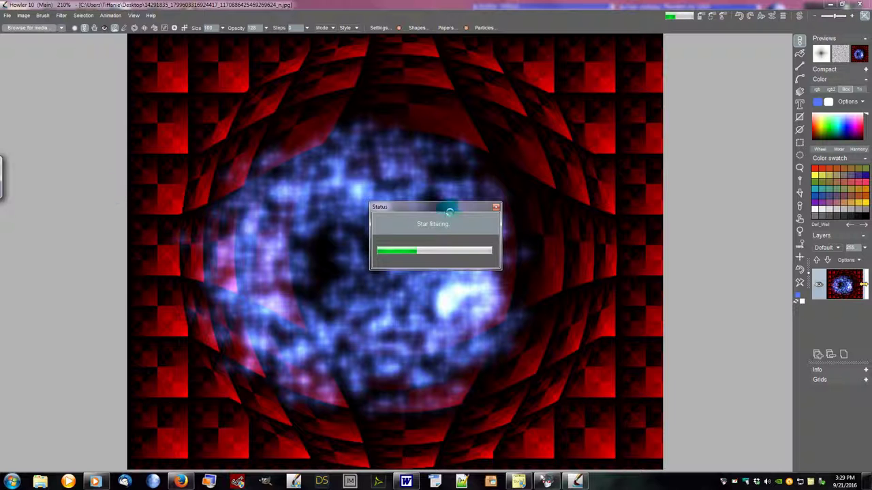
drag(450, 209, 559, 89)
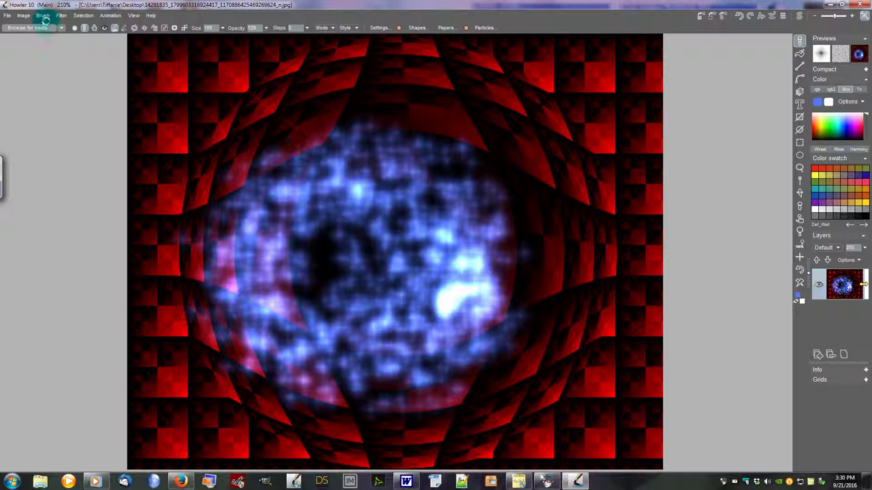
- Apply the Median2 plugin filter with MySize set to 1
click(61, 15)
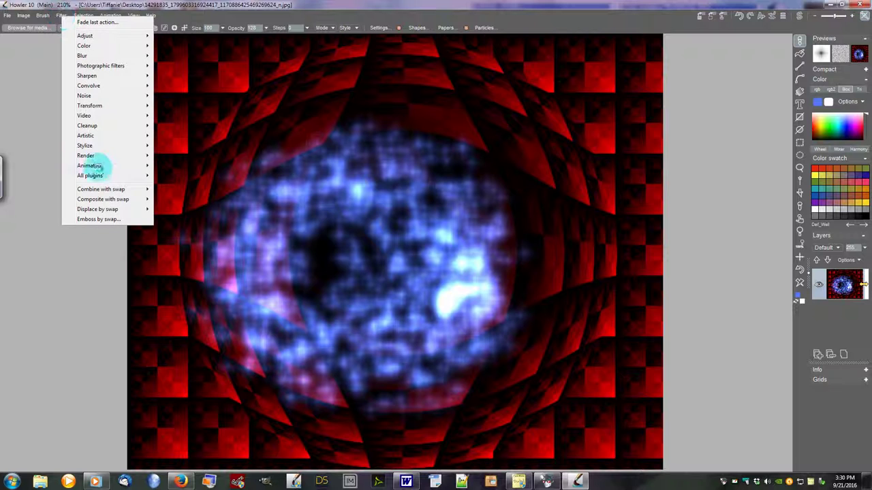
mouse_move(91, 176)
mouse_move(42, 175)
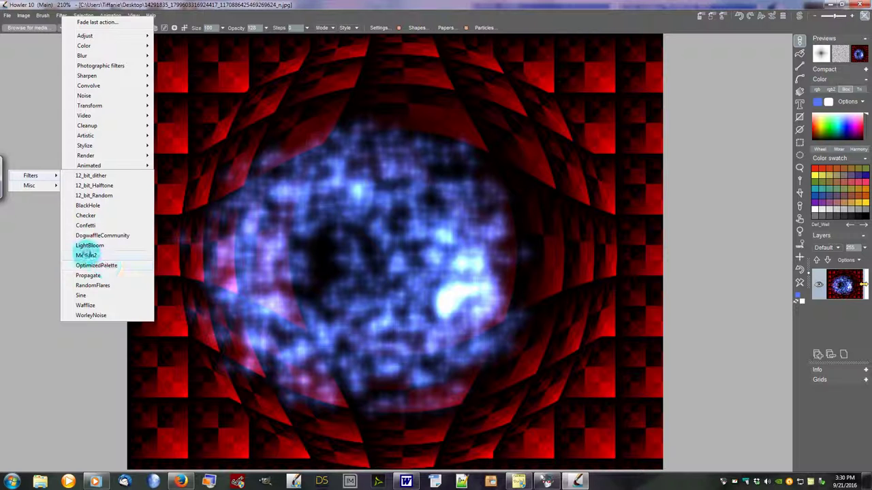
click(87, 255)
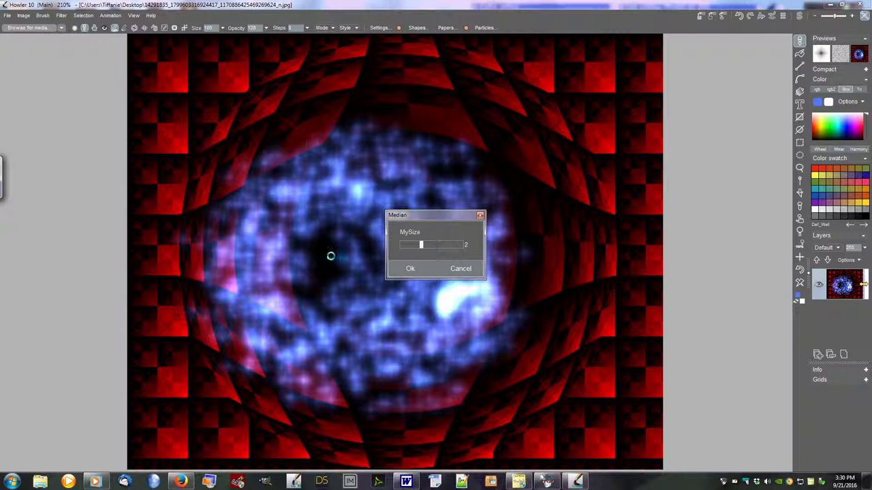
drag(431, 244, 601, 148)
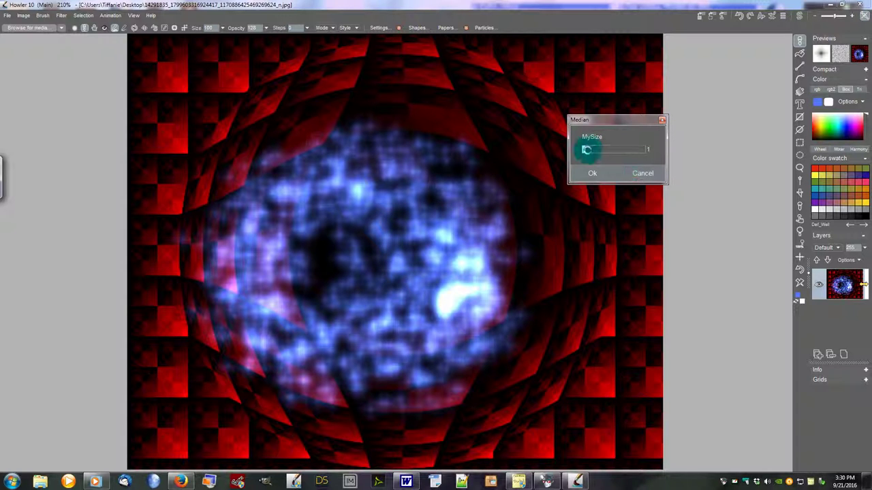
click(591, 171)
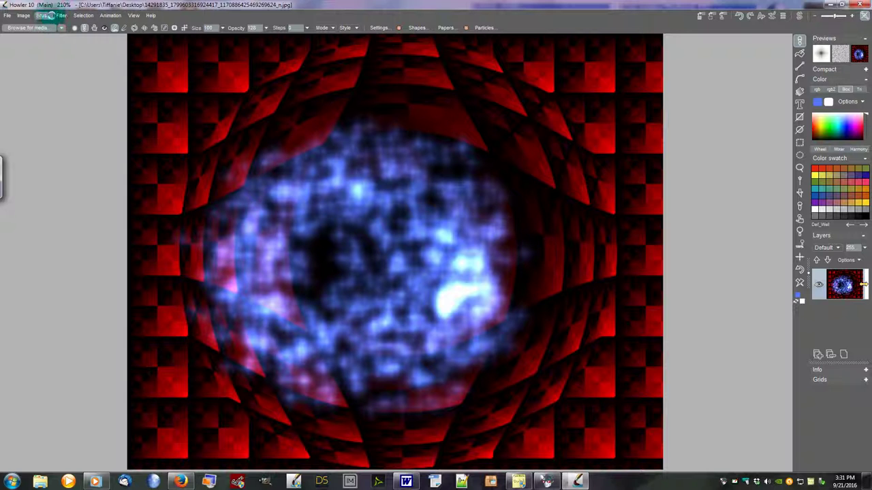
- Apply Median2 again with MySize raised to 4 to blur the starry cloud
click(61, 15)
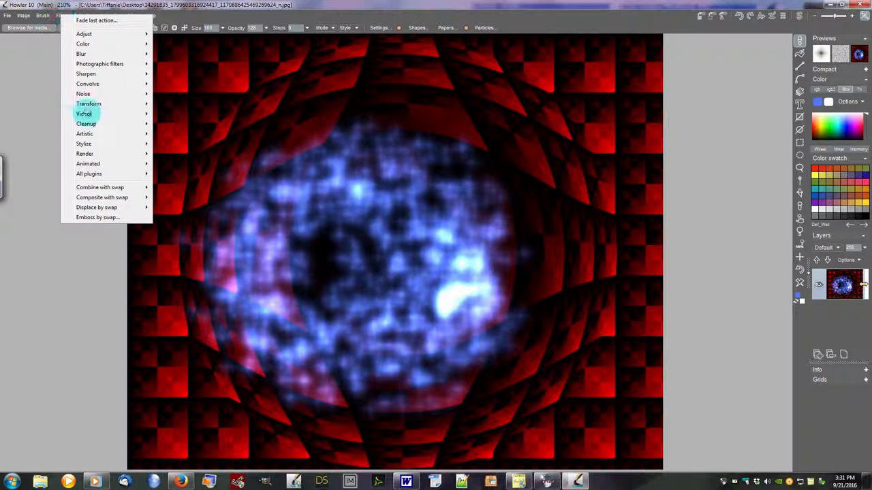
mouse_move(90, 174)
mouse_move(34, 174)
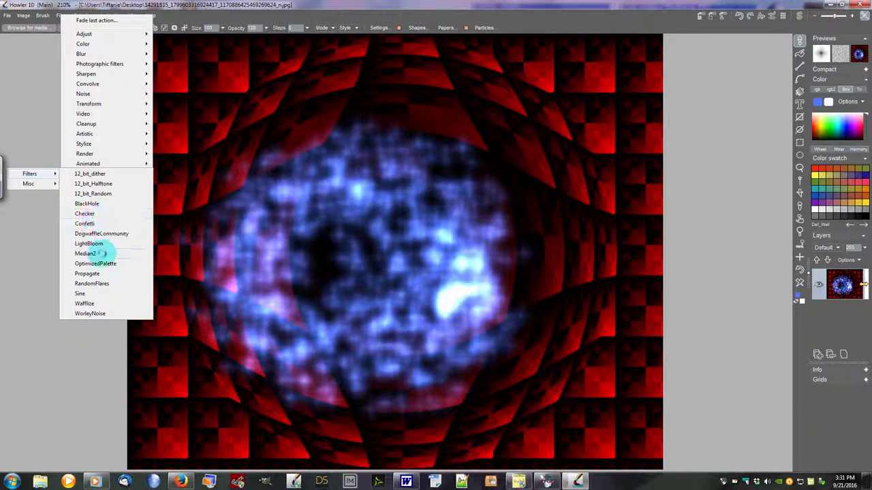
click(95, 253)
drag(422, 244, 587, 103)
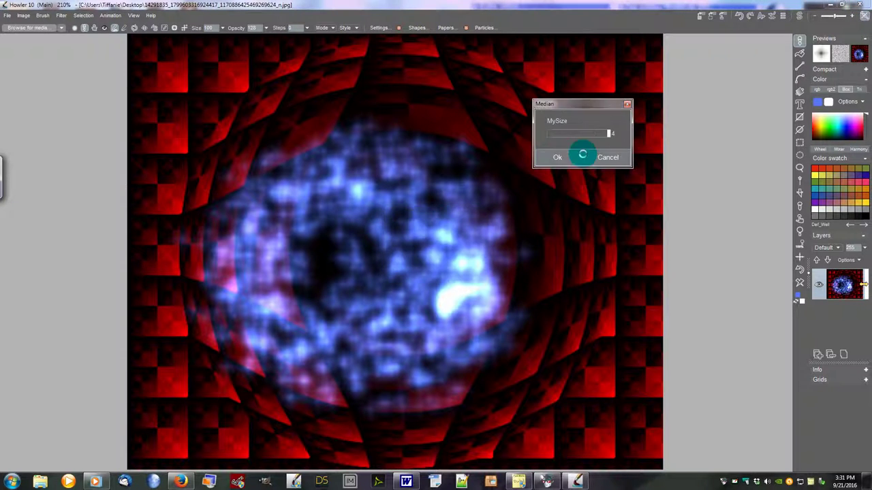
click(553, 157)
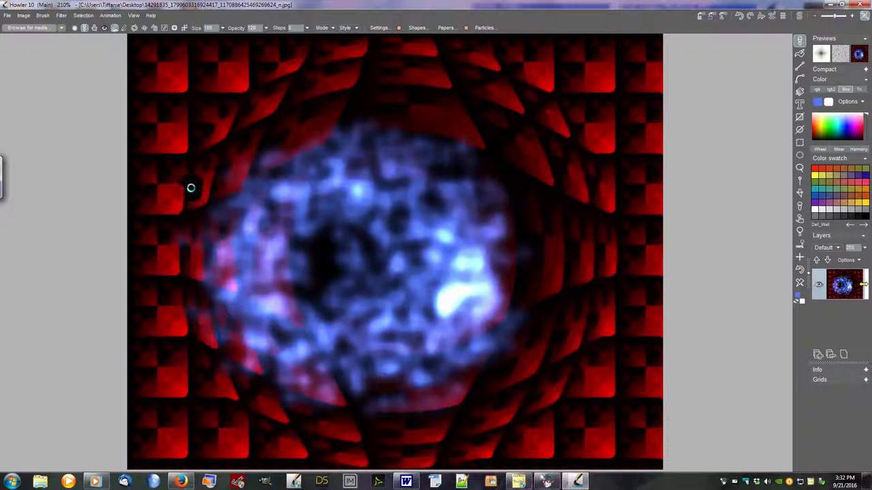
- Undo the starry painting and warp to restore the plain checker pattern
click(93, 28)
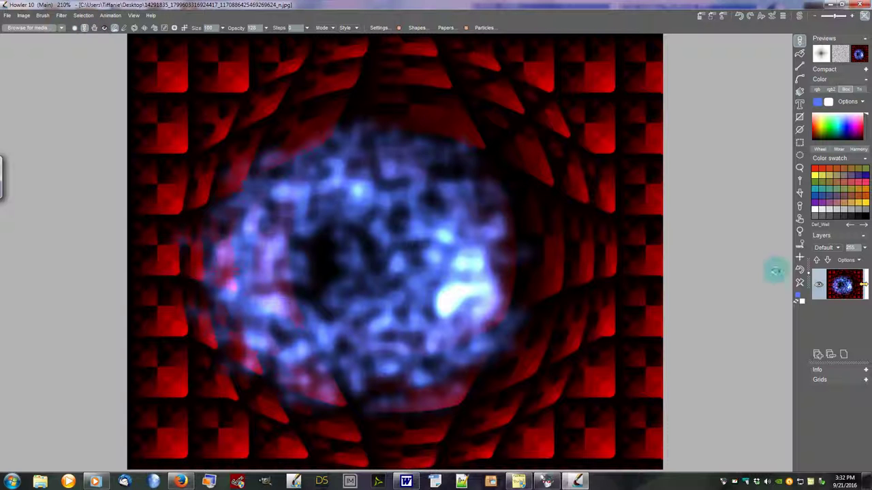
click(798, 271)
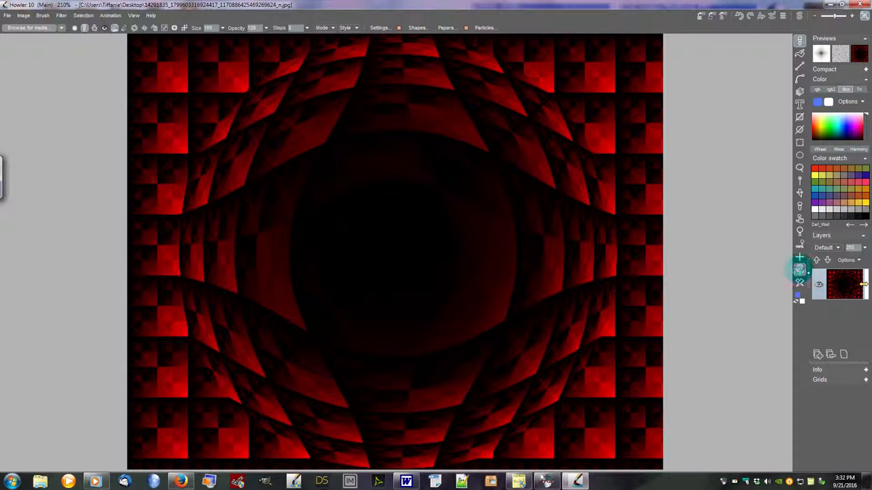
click(799, 269)
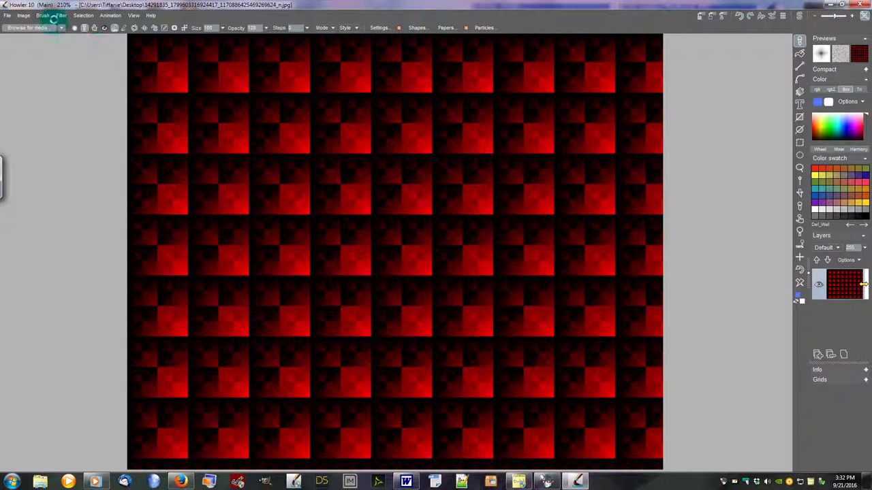
- Run the OptimizedPalette plugin to turn the image into red-and-black gradient tiles
click(62, 15)
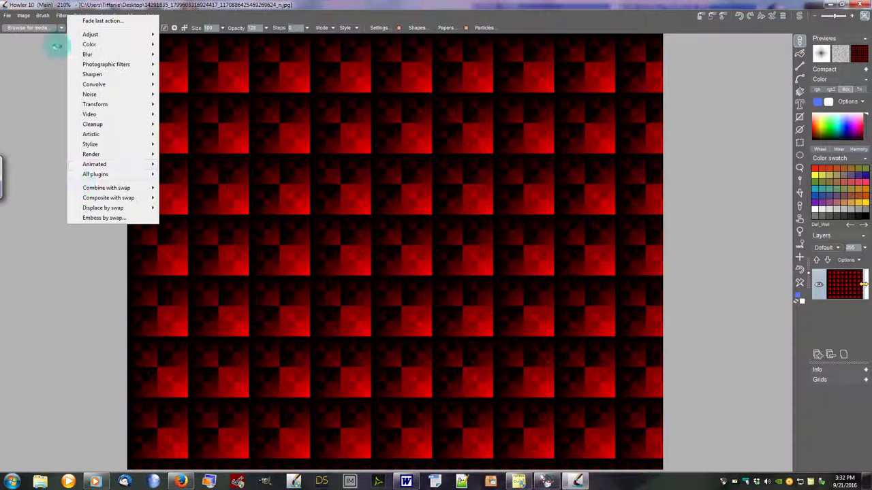
mouse_move(95, 174)
mouse_move(35, 174)
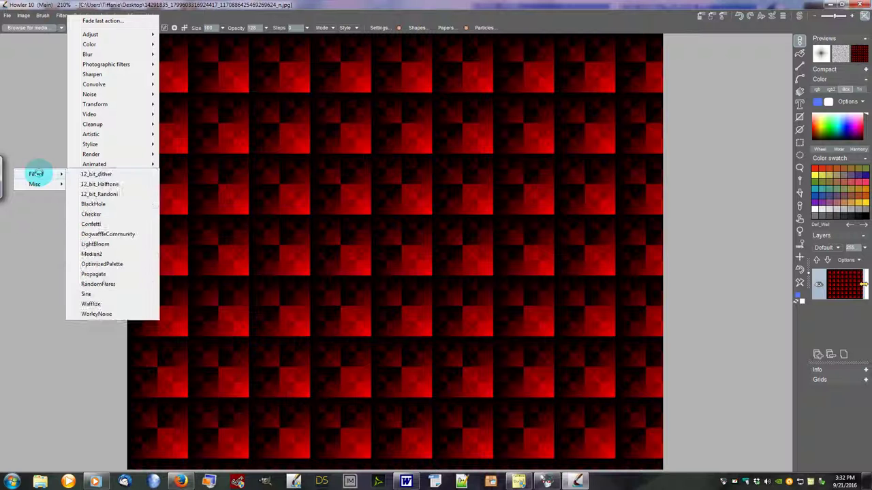
click(107, 264)
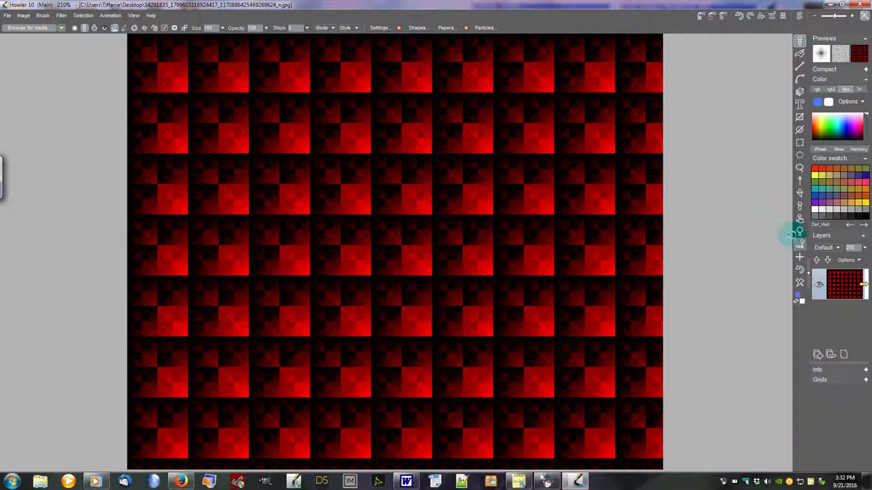
- Clear the canvas to white and render the default pink Brick texture with white mortar
click(800, 280)
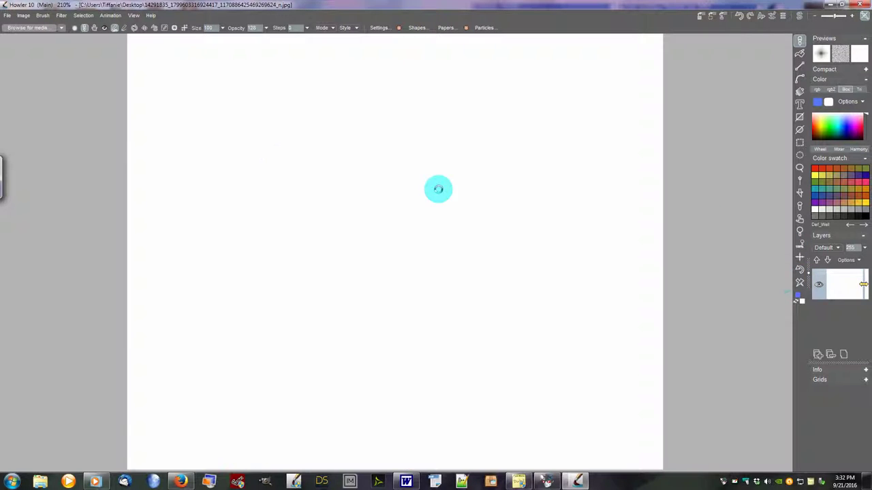
click(62, 15)
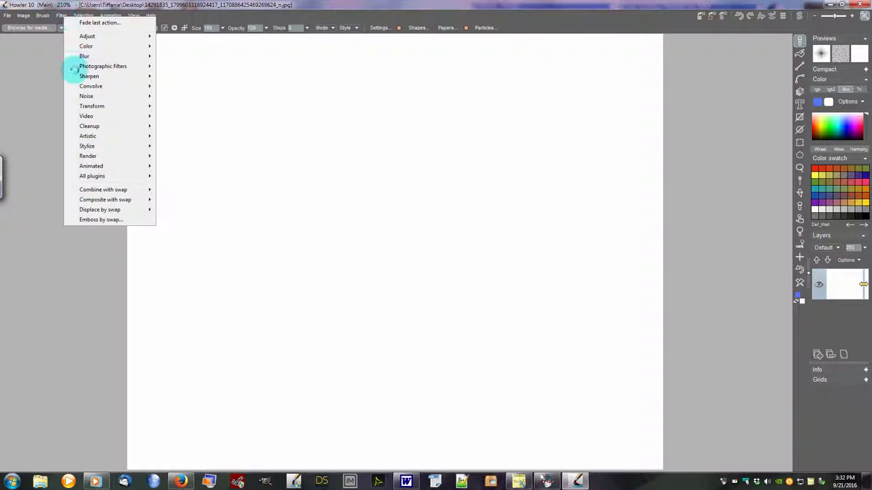
mouse_move(109, 157)
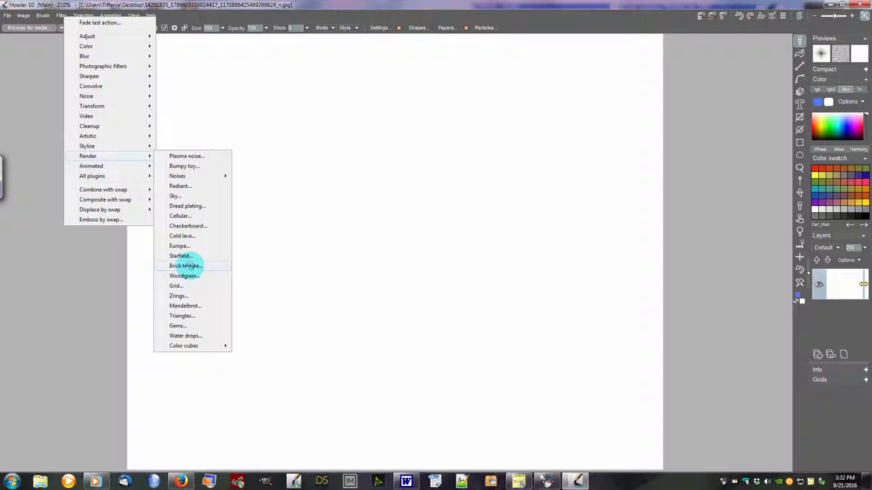
click(185, 266)
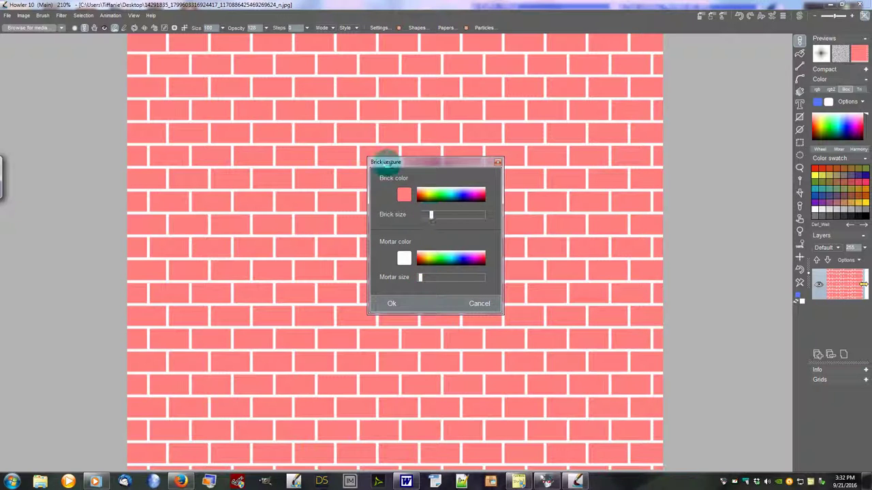
click(392, 303)
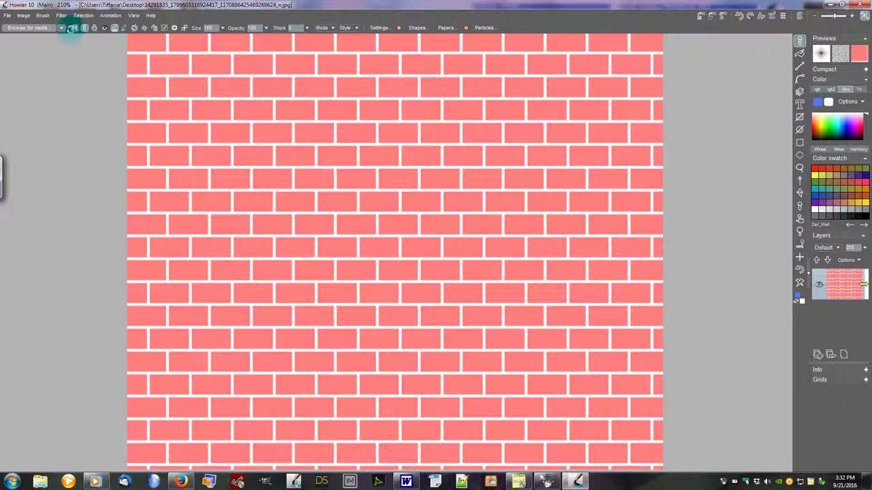
- Apply the Propagate plugin at intensity 3 to the brick wall
click(61, 15)
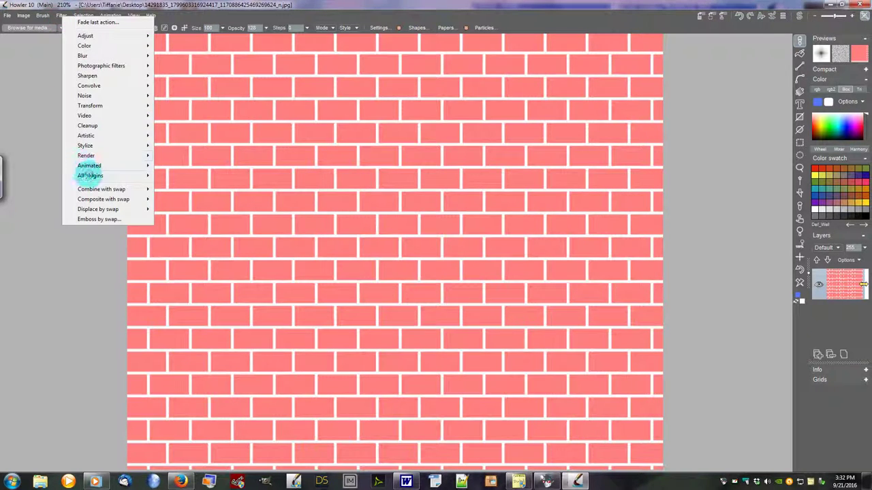
mouse_move(89, 175)
mouse_move(42, 175)
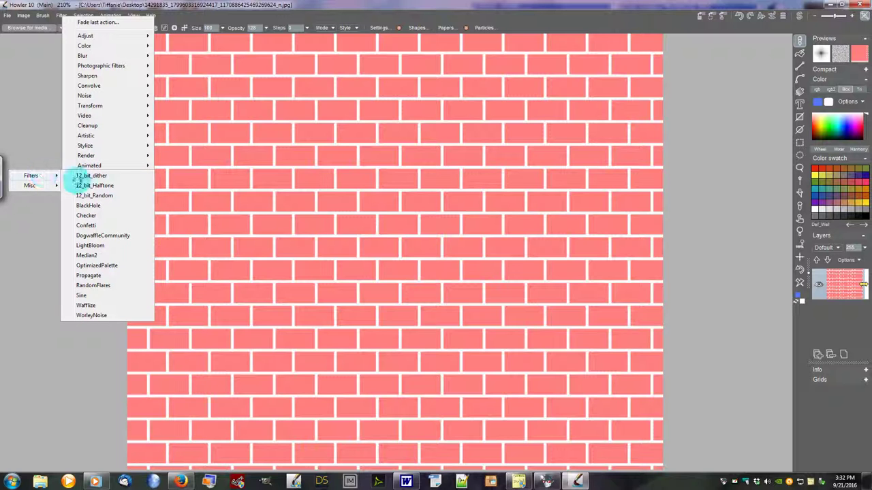
click(108, 276)
drag(413, 240, 723, 180)
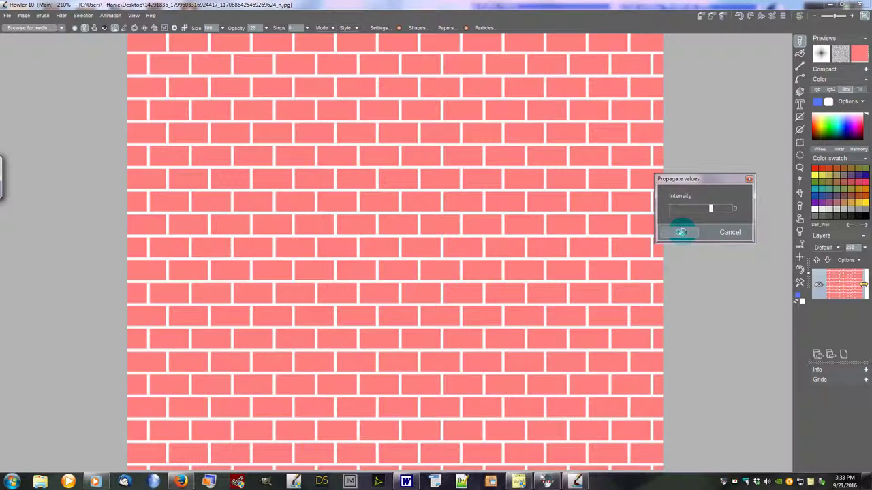
click(681, 232)
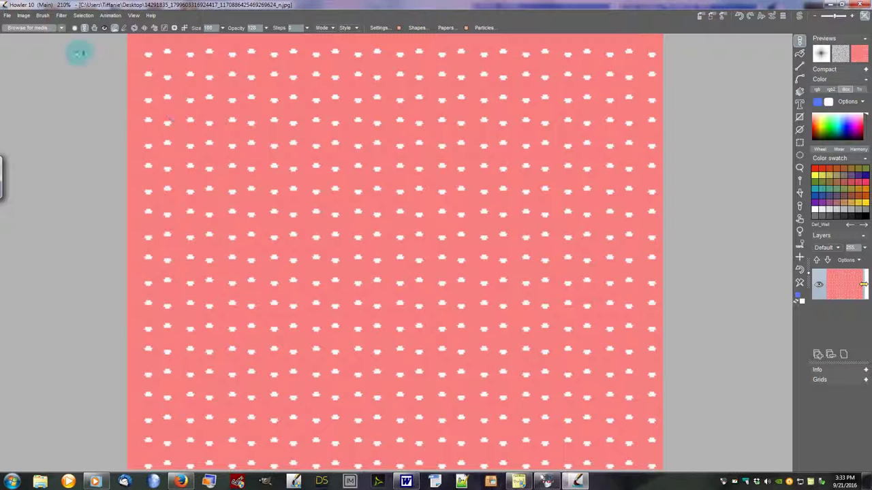
- Open the horse JPG from the Desktop, replacing the current image
click(7, 15)
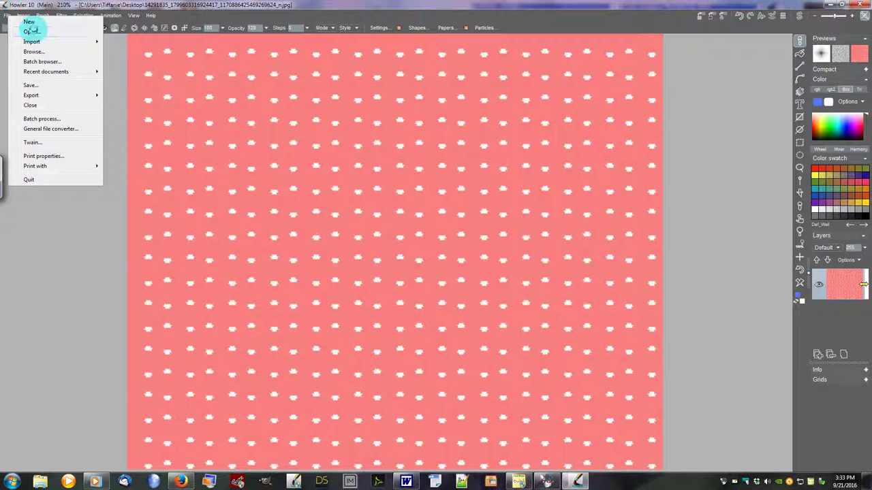
click(31, 30)
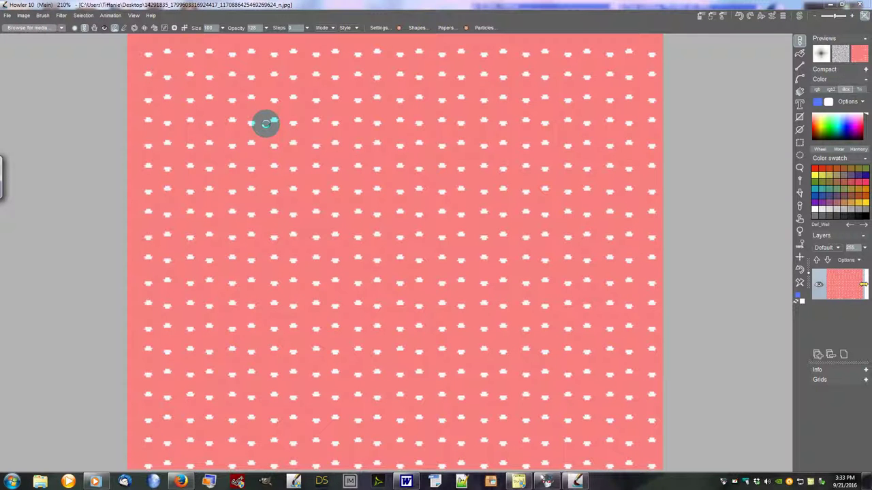
click(521, 282)
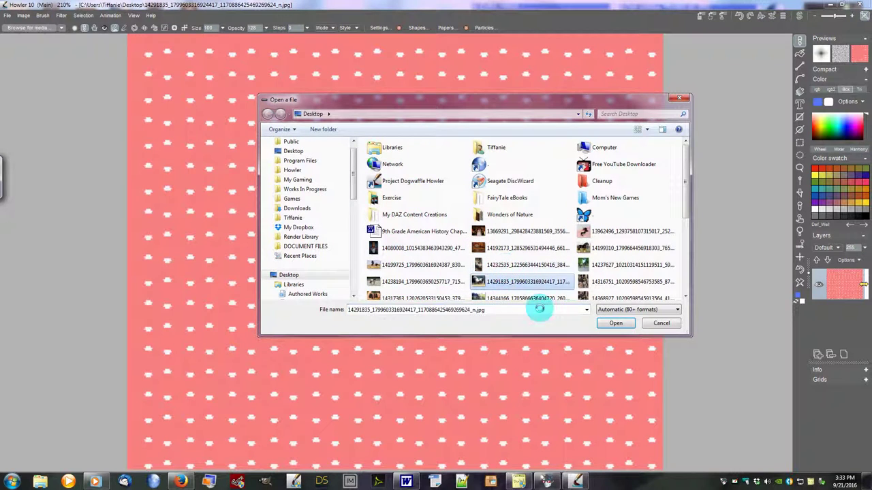
click(617, 323)
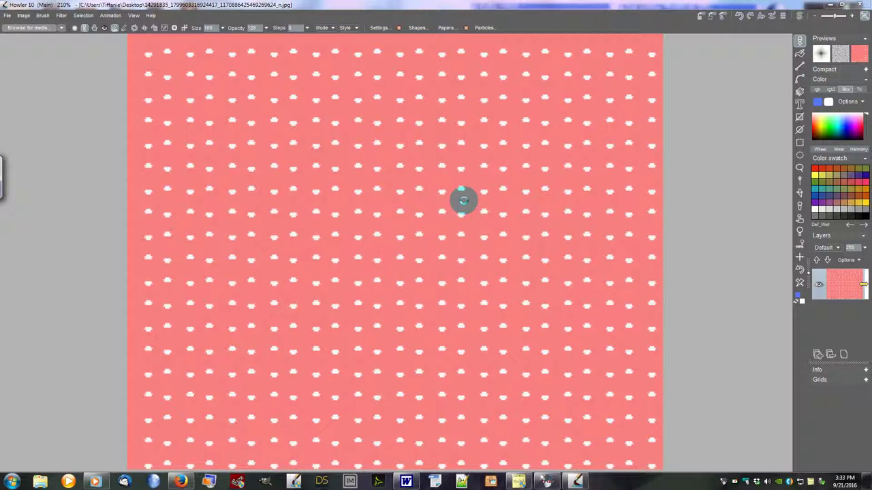
click(385, 284)
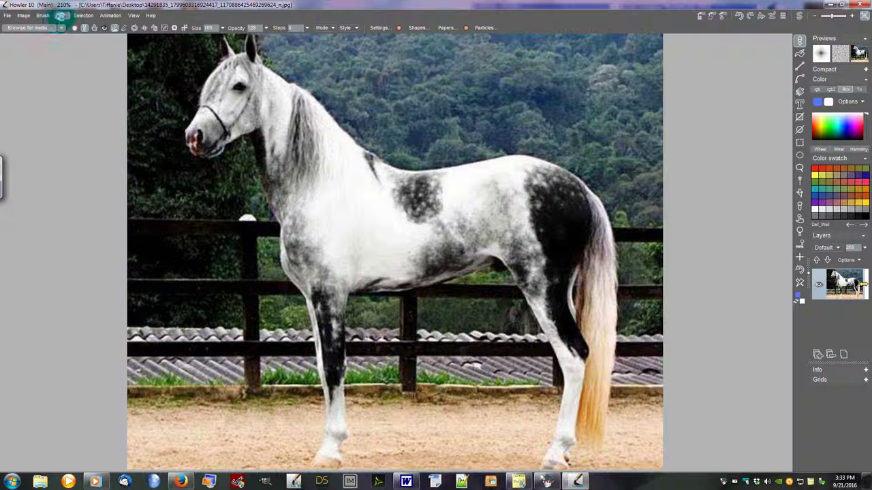
- Apply Propagate at intensity 3 to the horse photo for a blotchy painted look
click(61, 14)
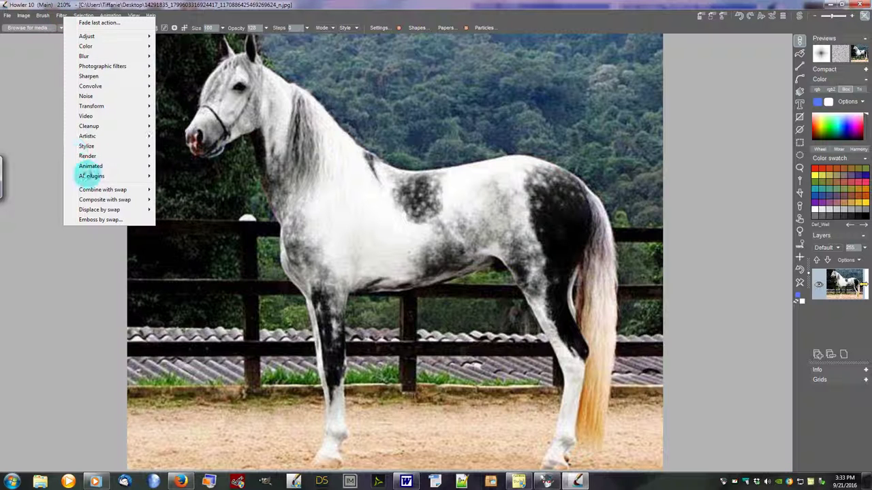
mouse_move(78, 175)
mouse_move(34, 176)
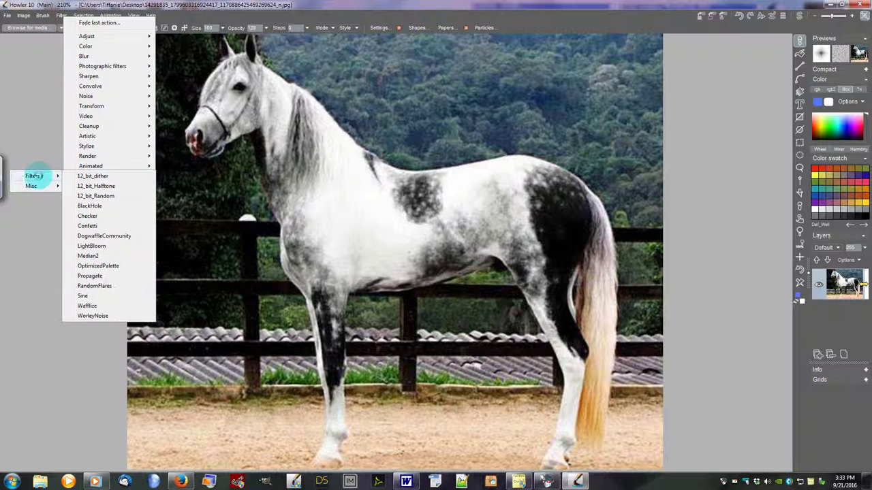
click(104, 276)
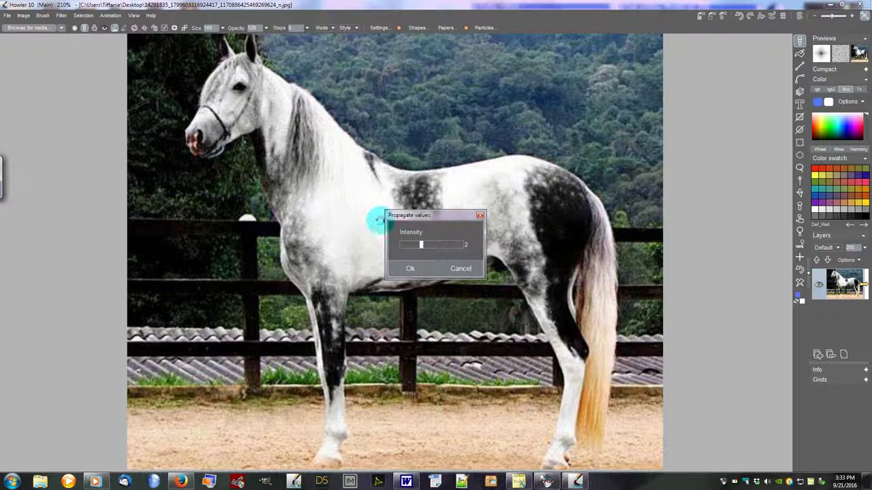
drag(424, 244, 455, 246)
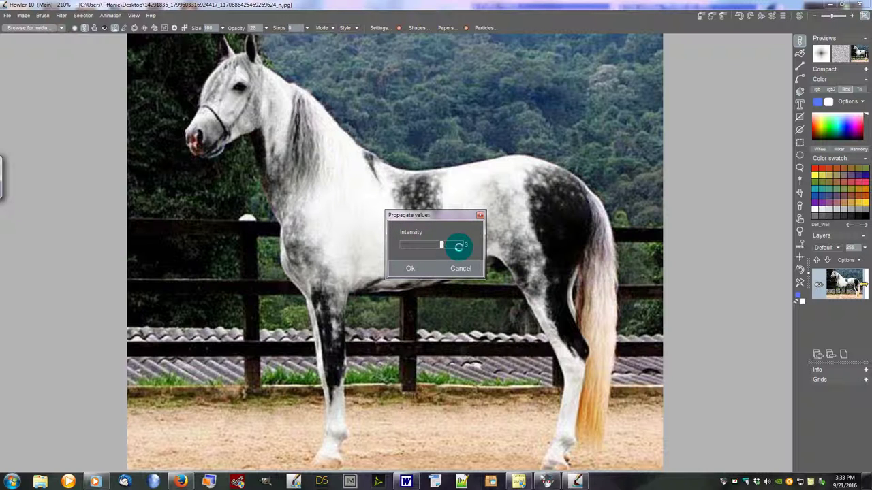
click(407, 269)
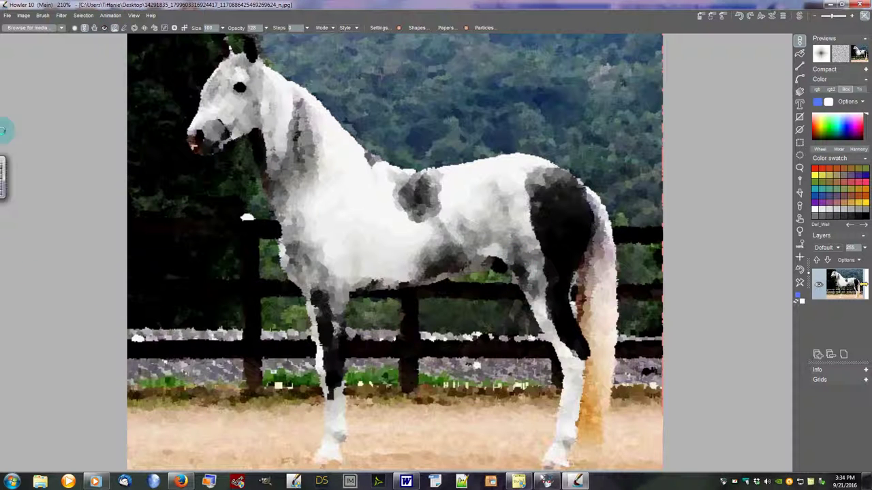
- Browse the Artistic, Transform and Color filter submenus, ending on the All plugins > Filters list
click(60, 15)
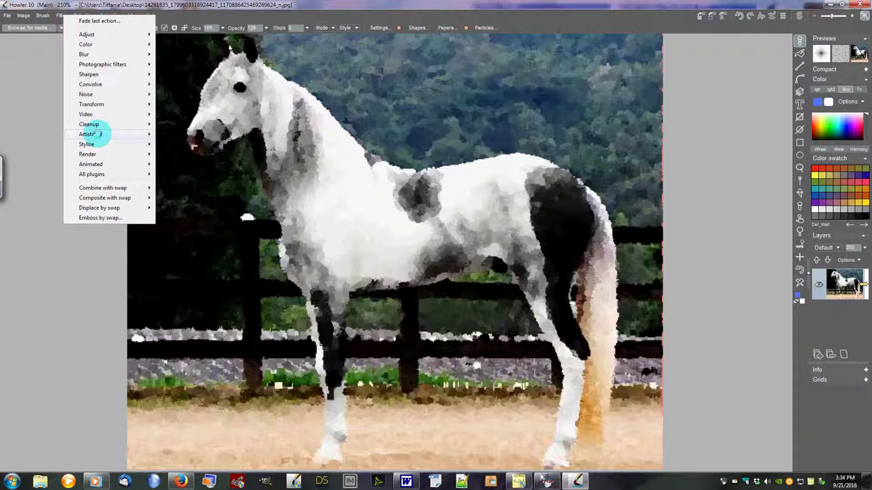
mouse_move(95, 134)
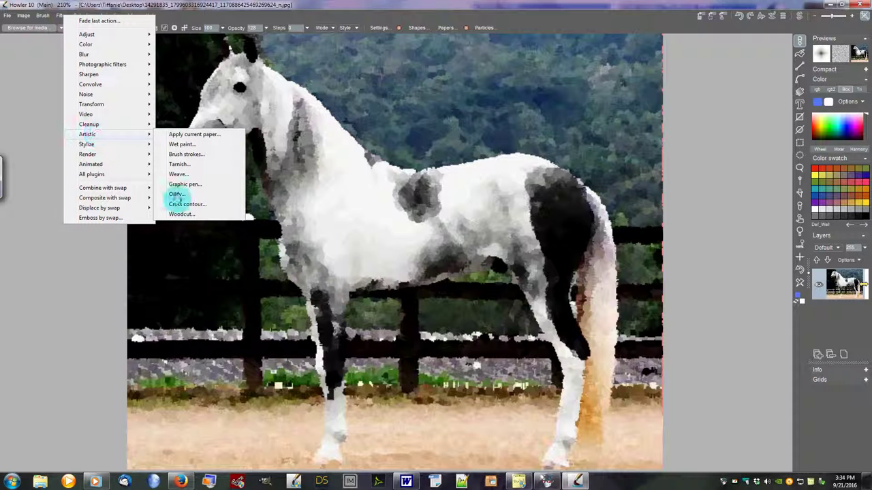
click(62, 264)
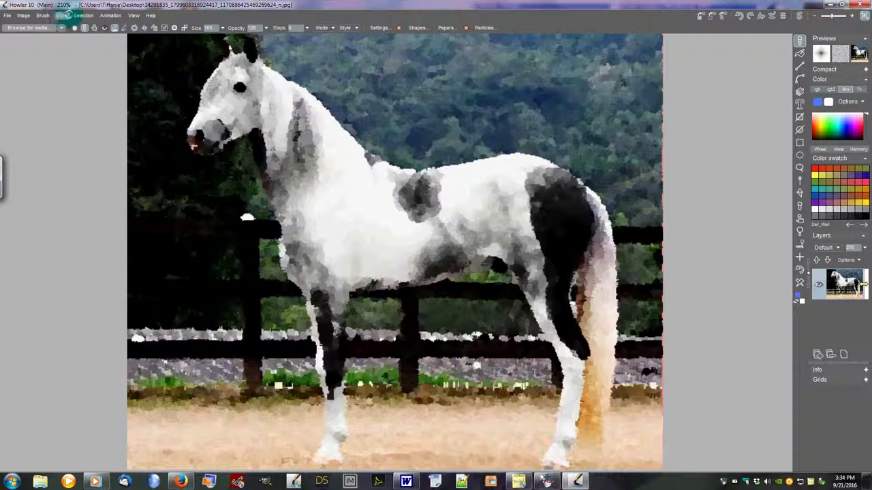
click(62, 15)
mouse_move(87, 175)
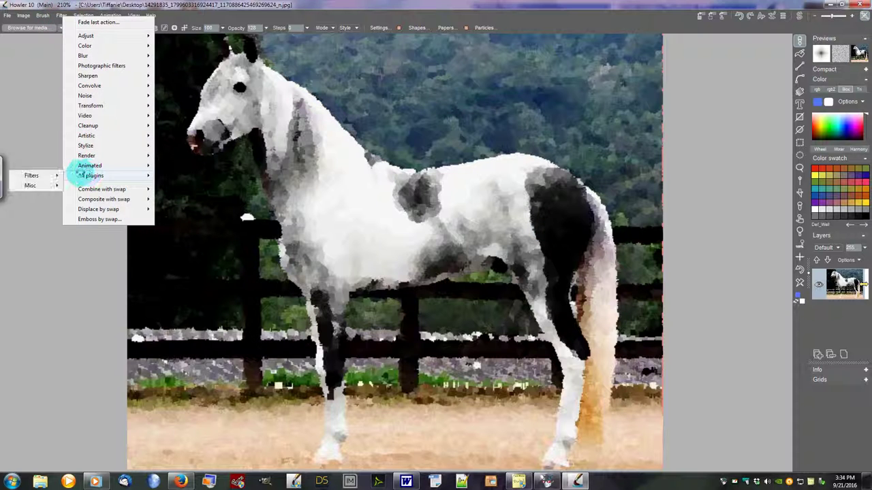
mouse_move(51, 175)
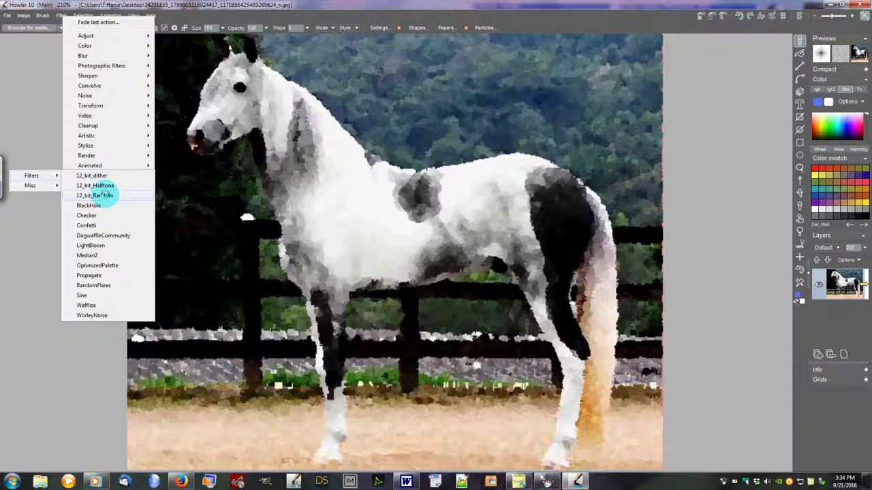
mouse_move(107, 94)
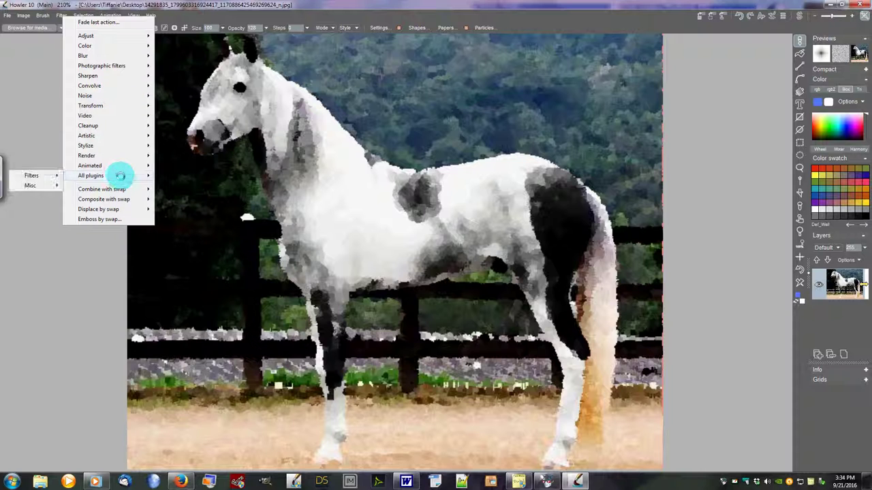
mouse_move(117, 154)
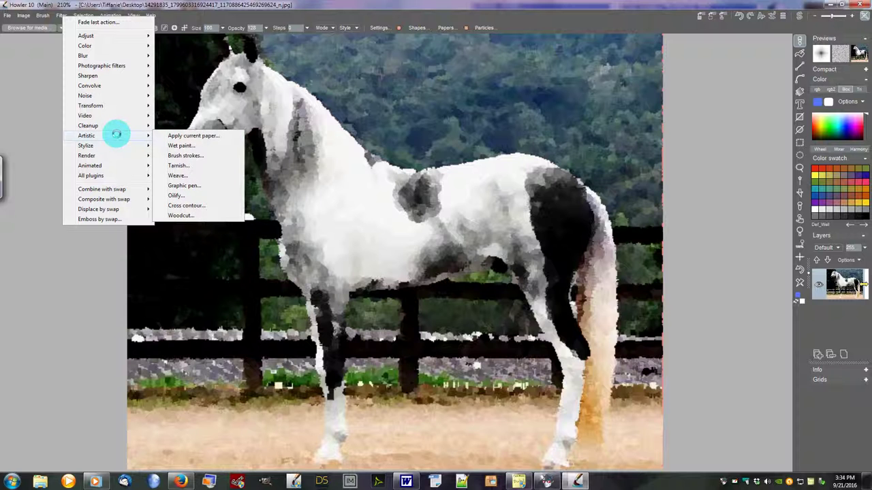
mouse_move(119, 112)
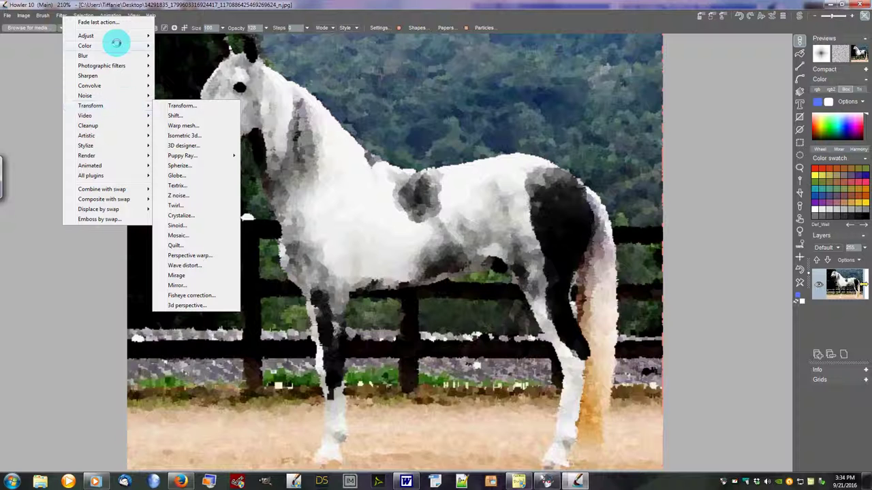
mouse_move(117, 42)
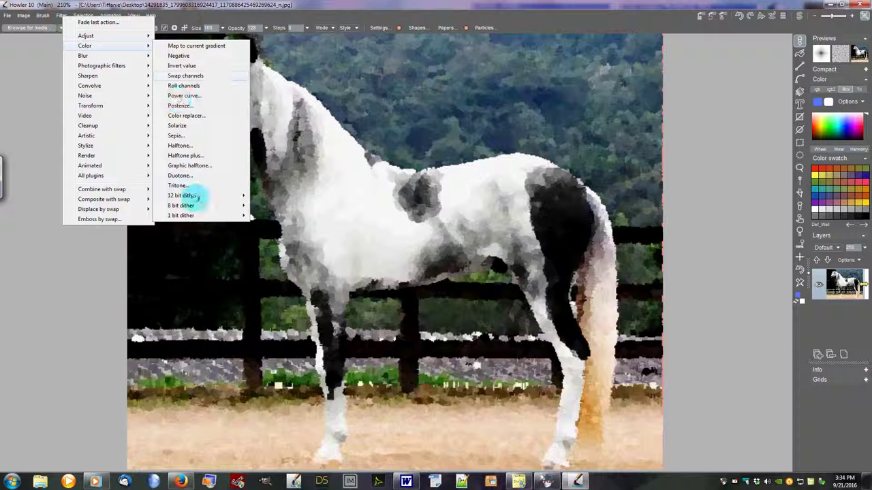
mouse_move(188, 197)
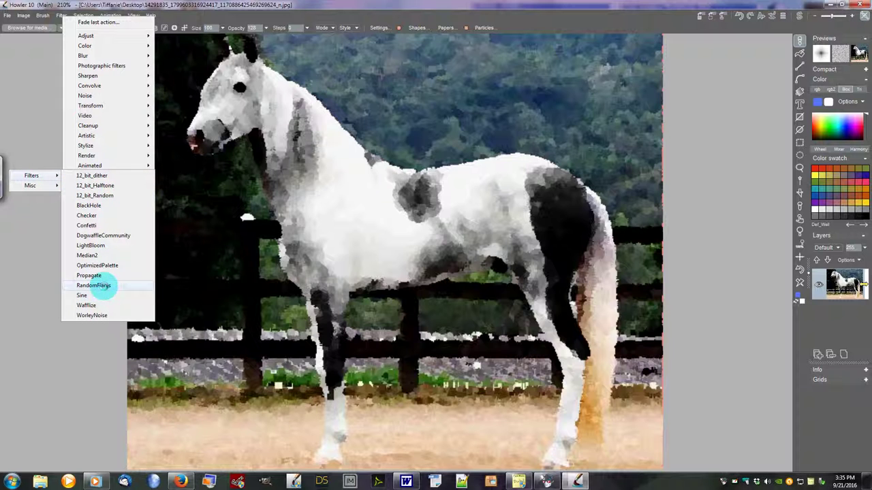
- Apply the Sine plugin, adjusting its Value slider for a fine soft grid
click(81, 294)
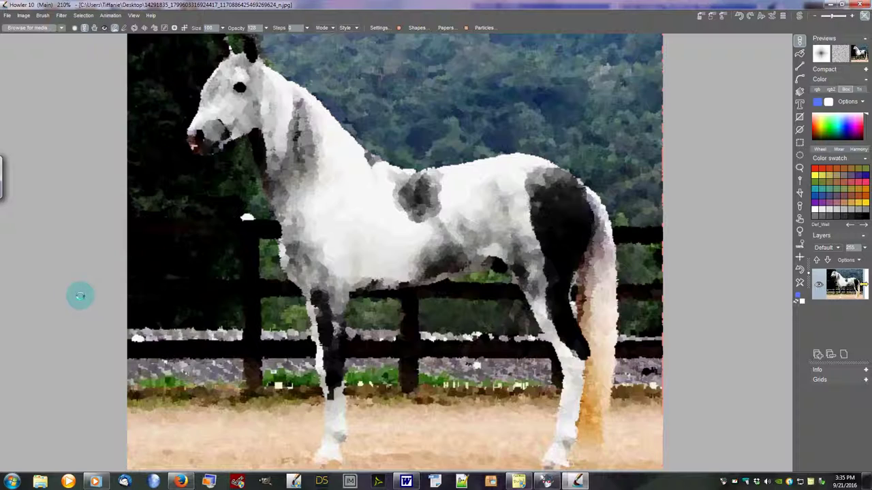
click(453, 243)
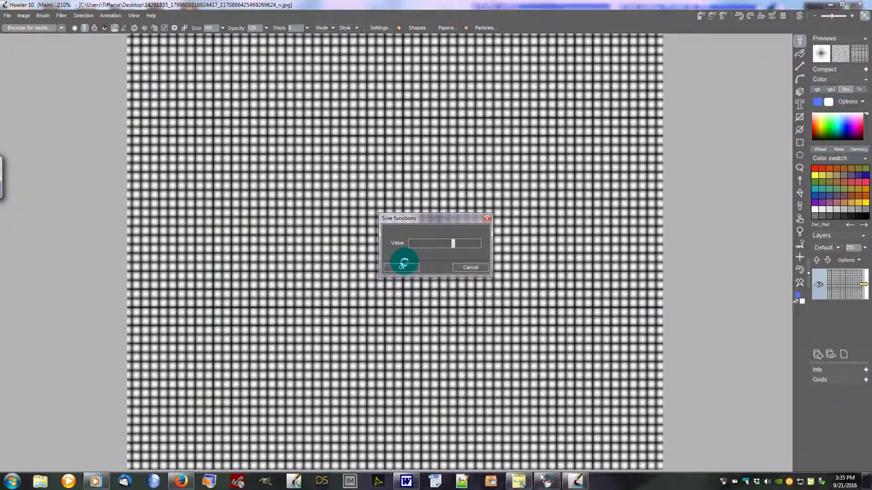
drag(454, 244, 420, 243)
mouse_move(478, 243)
mouse_down()
mouse_move(476, 257)
mouse_move(479, 243)
mouse_move(463, 247)
mouse_up()
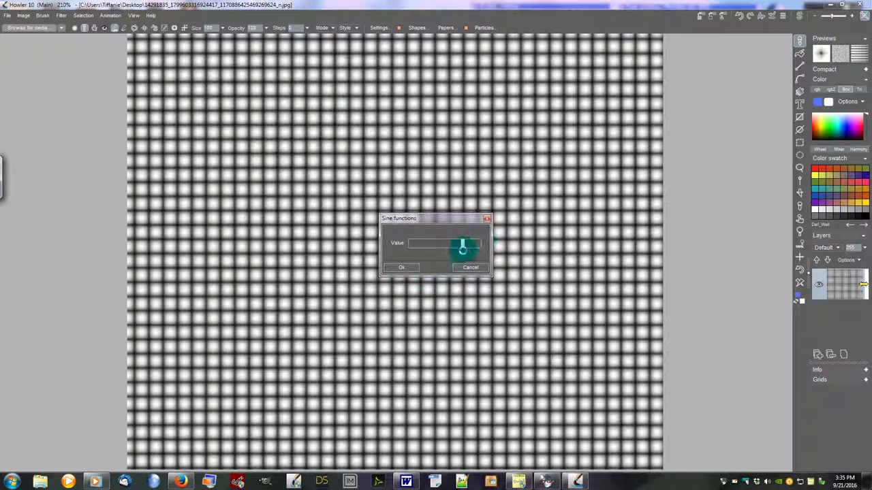
click(397, 268)
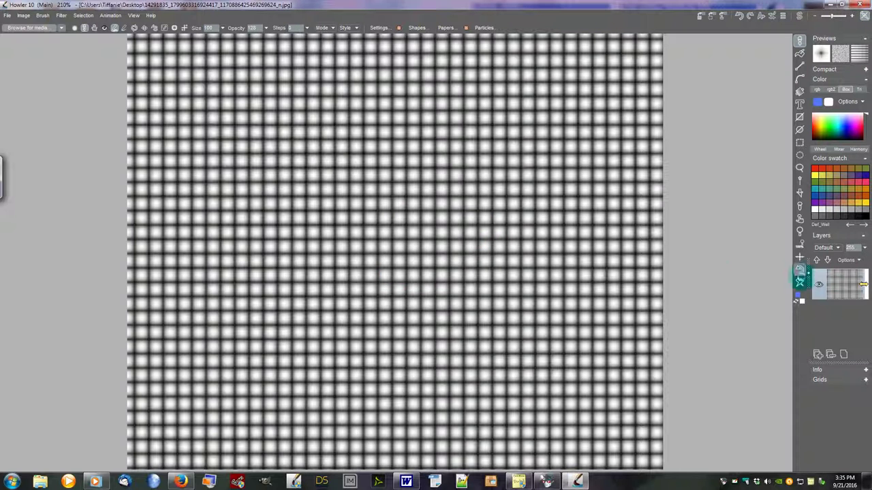
- Clear the canvas and render the RandomFlares plugin's purple flare image
click(799, 273)
click(62, 15)
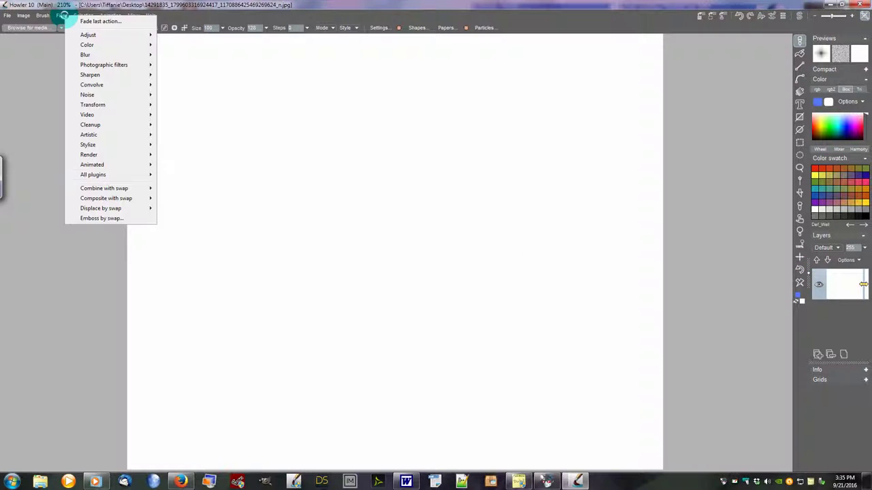
click(103, 175)
click(55, 175)
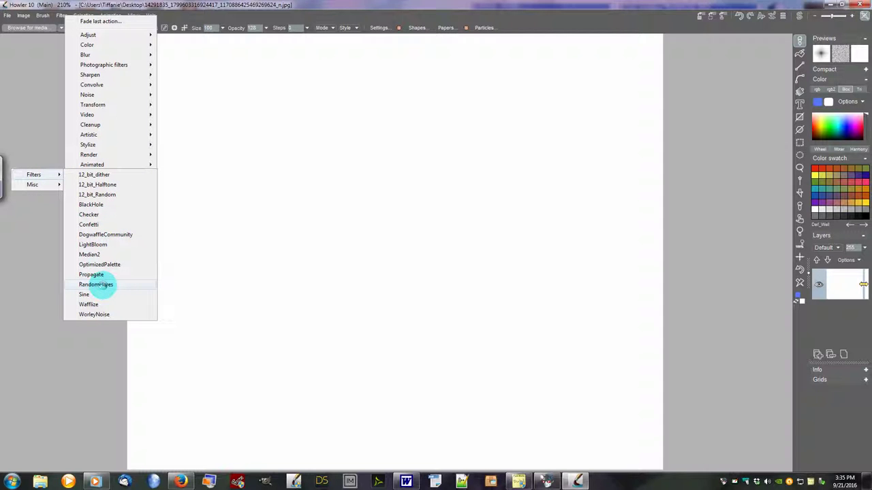
click(96, 285)
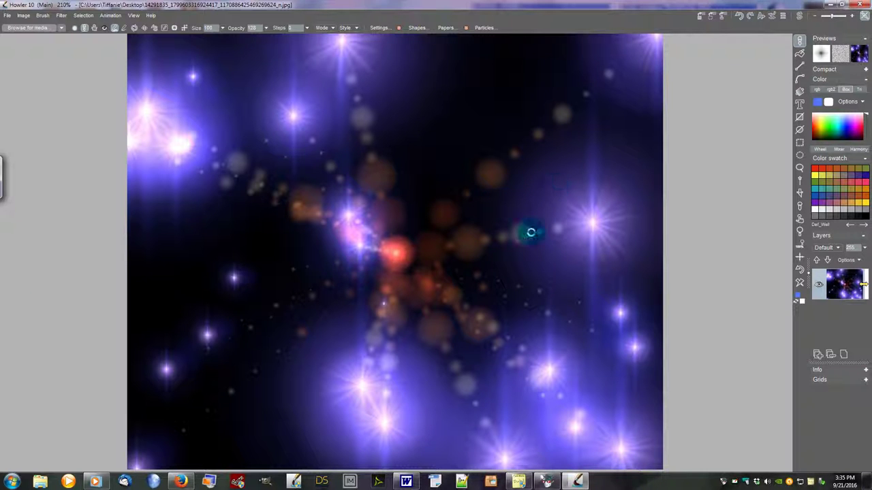
- Paint a few dark brush dabs and strokes over the flares and glows
drag(200, 148, 211, 146)
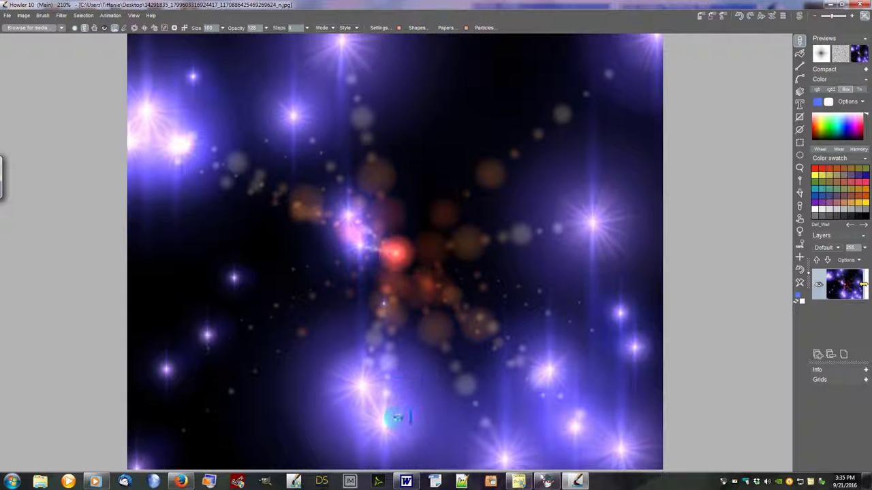
mouse_move(399, 369)
mouse_down()
mouse_move(402, 362)
mouse_move(383, 385)
mouse_up()
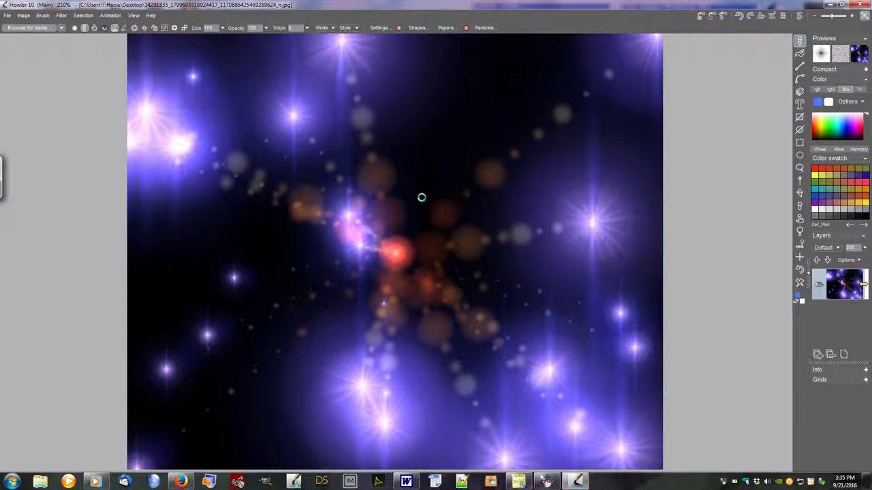
drag(396, 195, 374, 216)
mouse_move(361, 282)
mouse_down()
mouse_move(456, 231)
mouse_move(470, 209)
mouse_up()
mouse_move(408, 247)
mouse_down()
mouse_move(602, 237)
mouse_move(591, 225)
mouse_move(581, 246)
mouse_up()
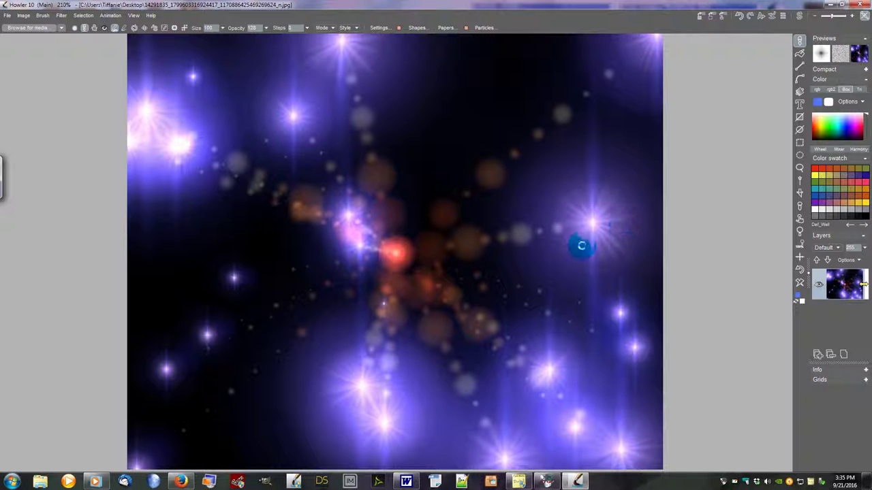
- Apply Wafflize with scale 64 over the flares image
click(60, 15)
mouse_move(78, 177)
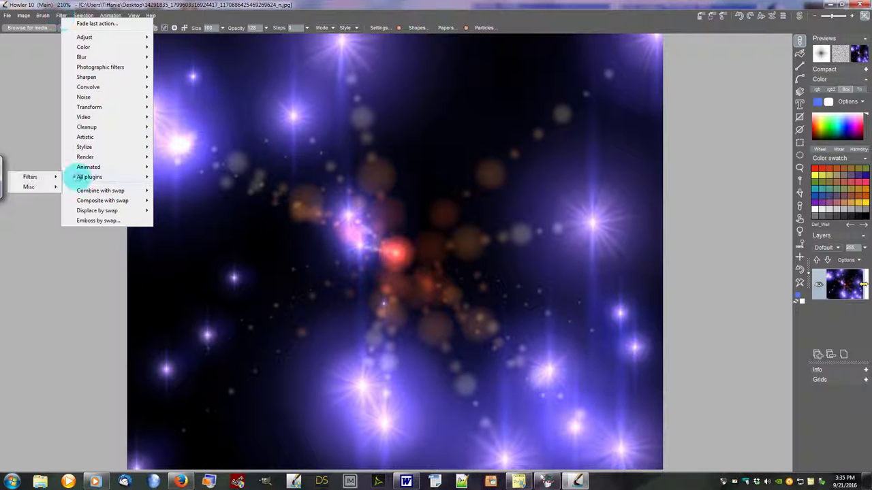
mouse_move(41, 176)
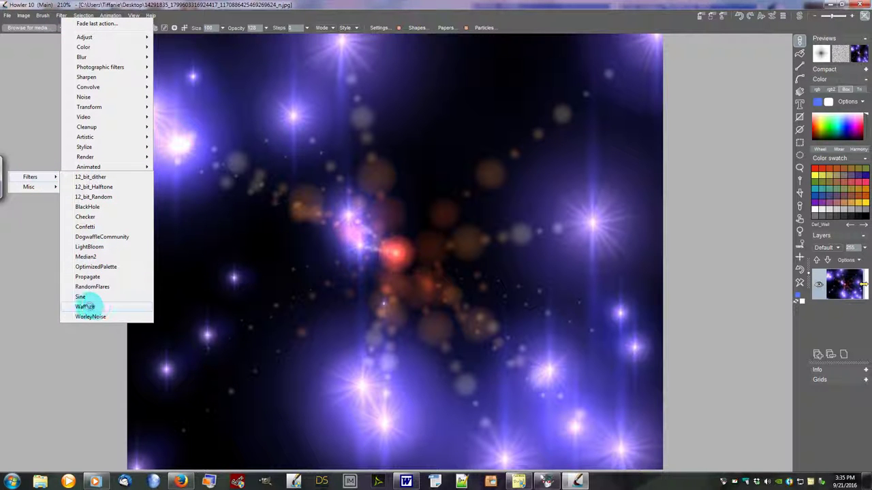
click(85, 307)
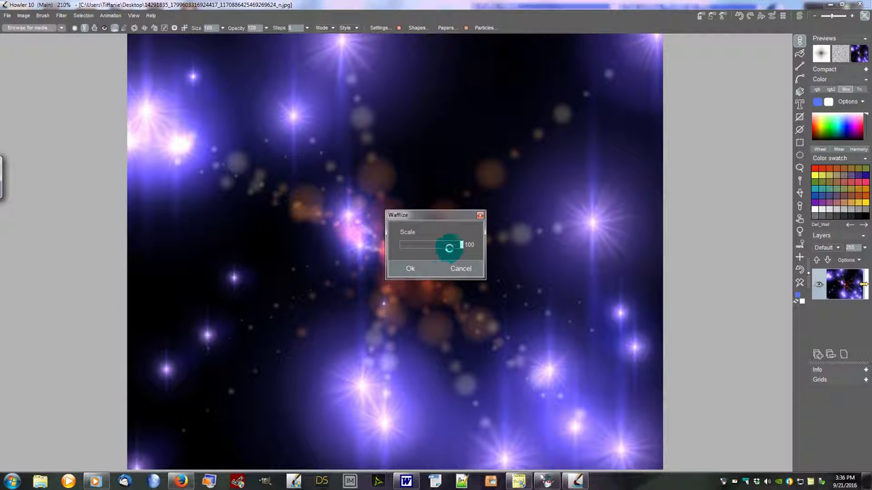
drag(449, 249, 446, 247)
click(411, 268)
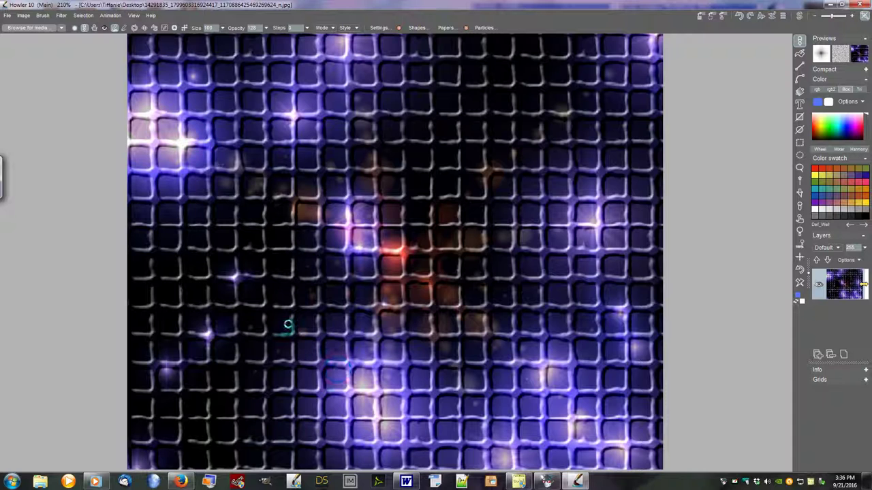
- Run WorleyNoise, move its settings dialog aside, and enable Jewel style
click(60, 15)
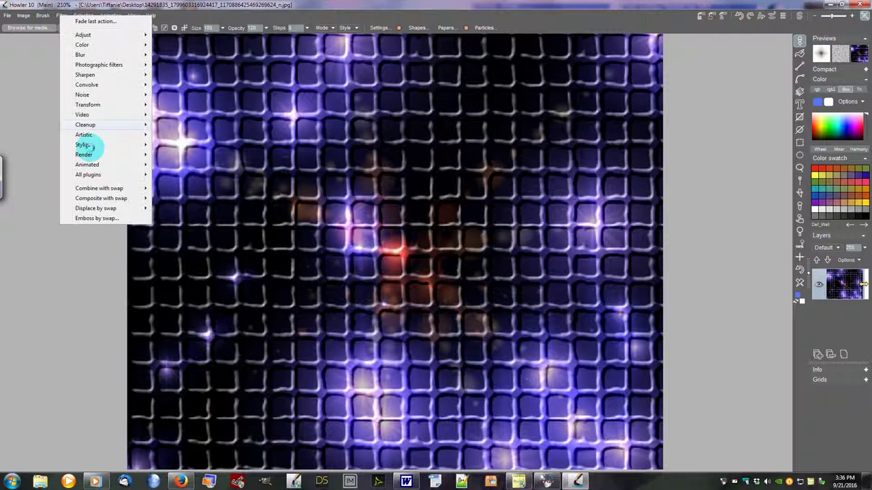
mouse_move(102, 174)
mouse_move(51, 174)
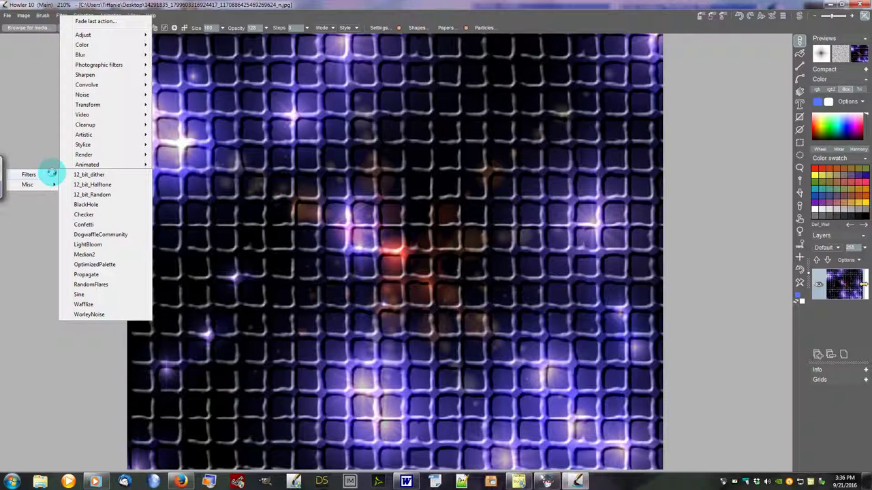
click(88, 314)
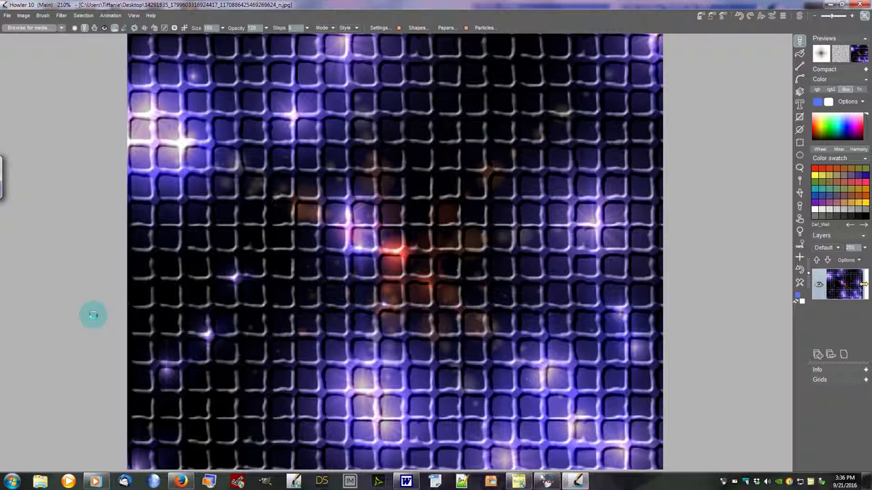
drag(441, 155, 731, 132)
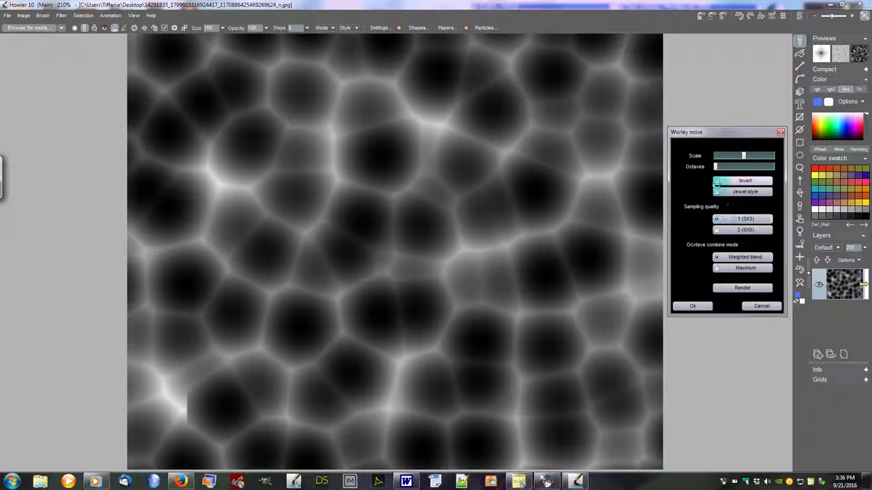
click(716, 192)
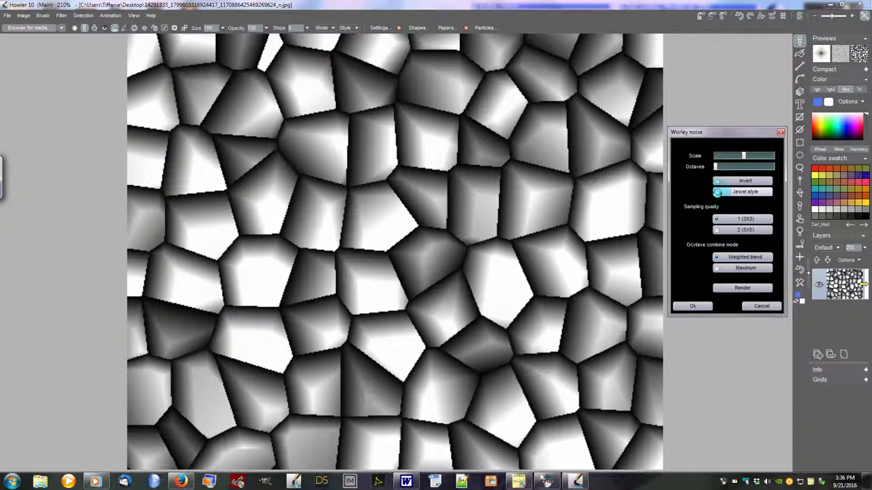
- Turn off Jewel style, turn on Invert, and use 2 (5X5) sampling
click(716, 193)
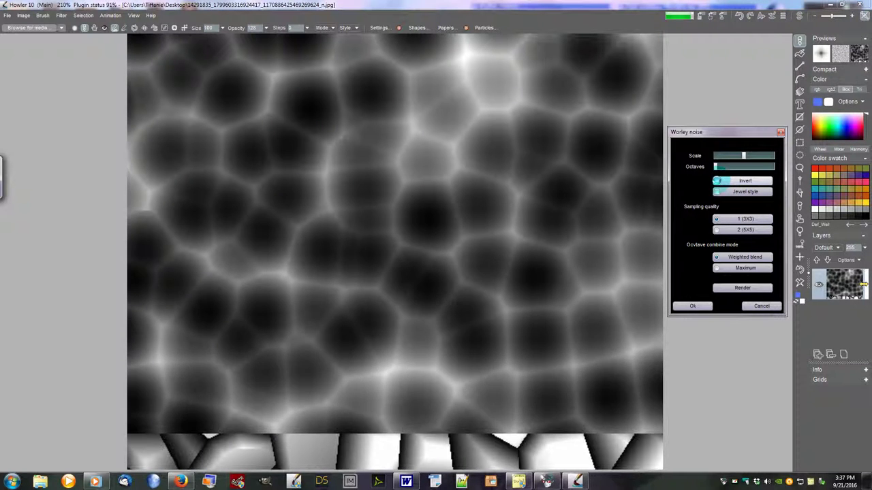
click(717, 180)
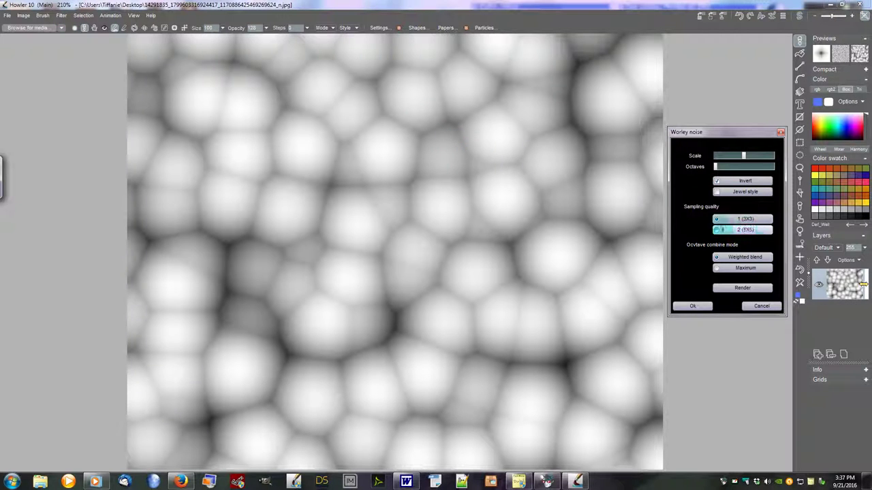
click(716, 231)
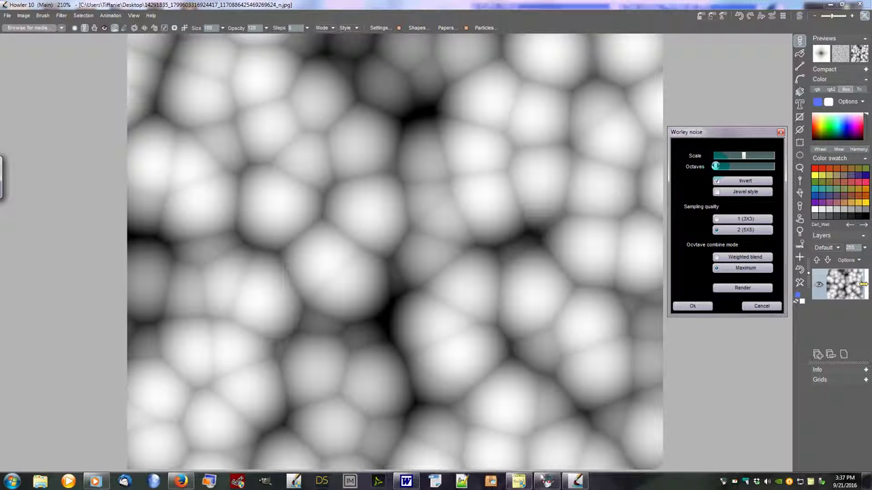
- Increase the Worley noise Octaves slider to add cracked, layered detail to the bright cells
click(715, 166)
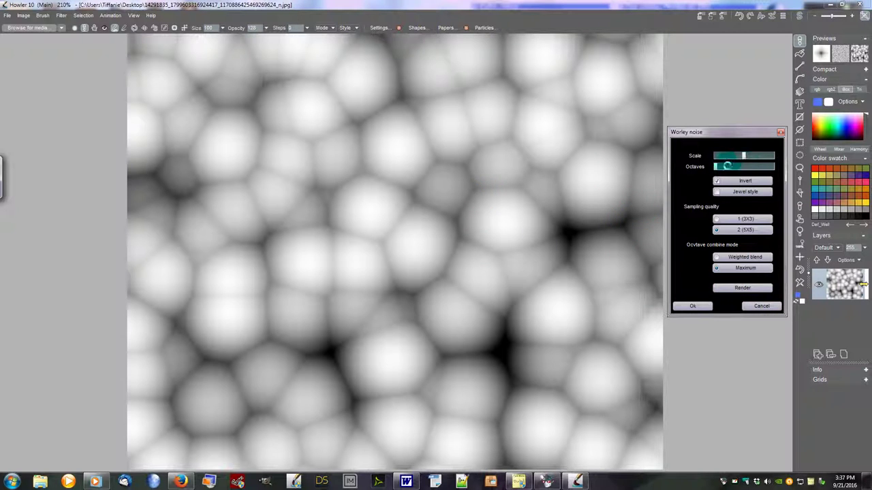
drag(723, 165, 734, 166)
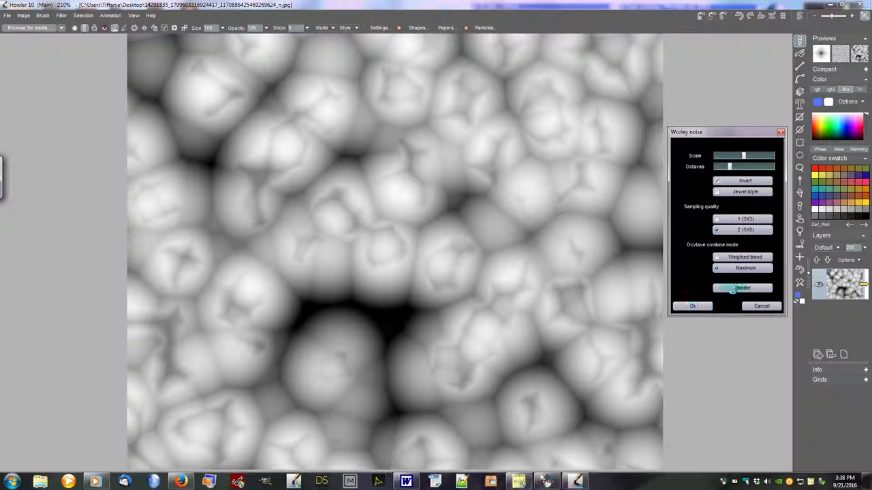
- Accept the Worley texture and apply the BlackHole filter from Filter > All plugins > Filters
click(691, 306)
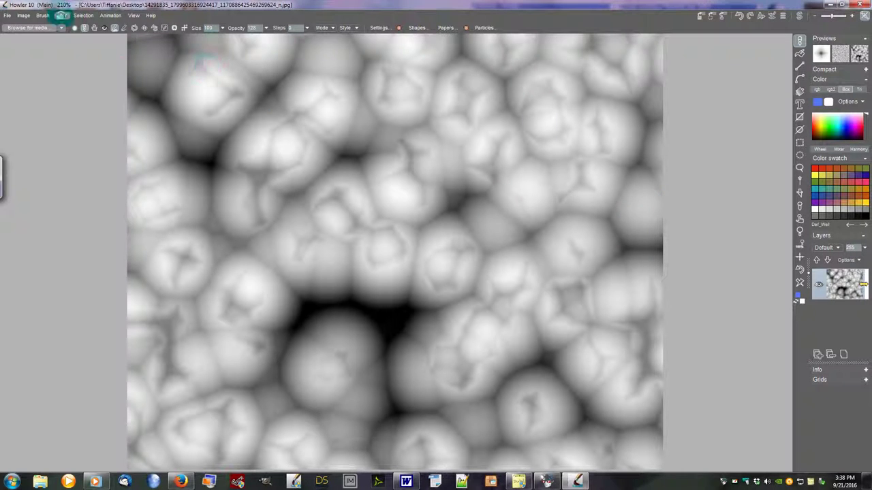
click(61, 15)
mouse_move(88, 174)
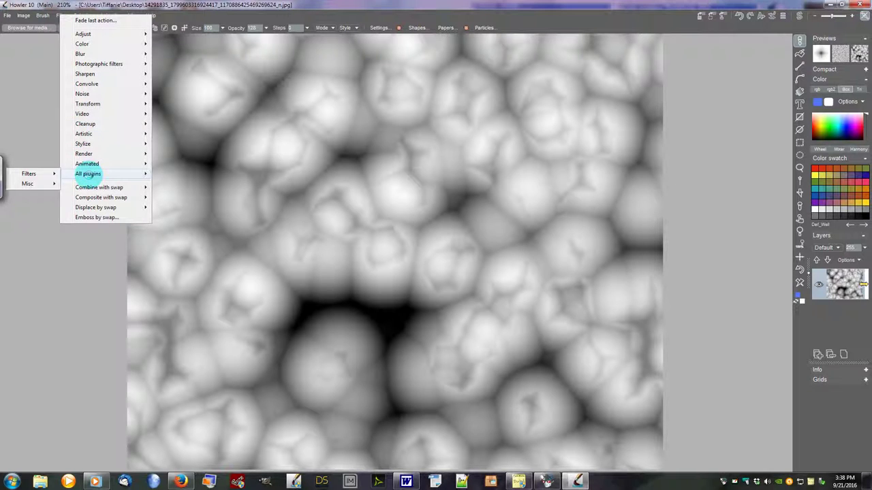
mouse_move(47, 175)
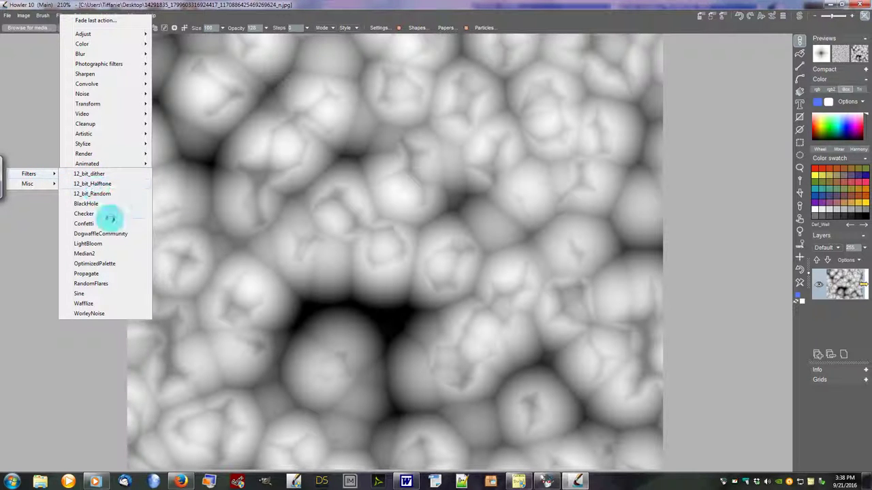
click(109, 273)
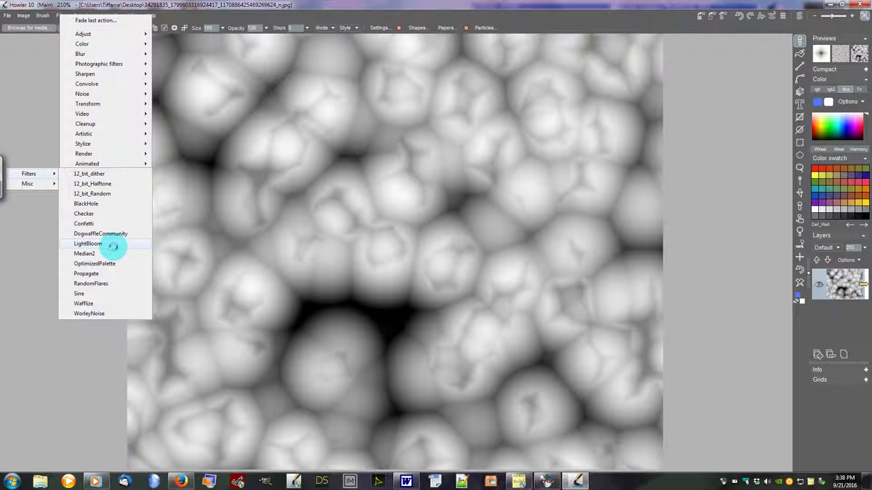
click(113, 203)
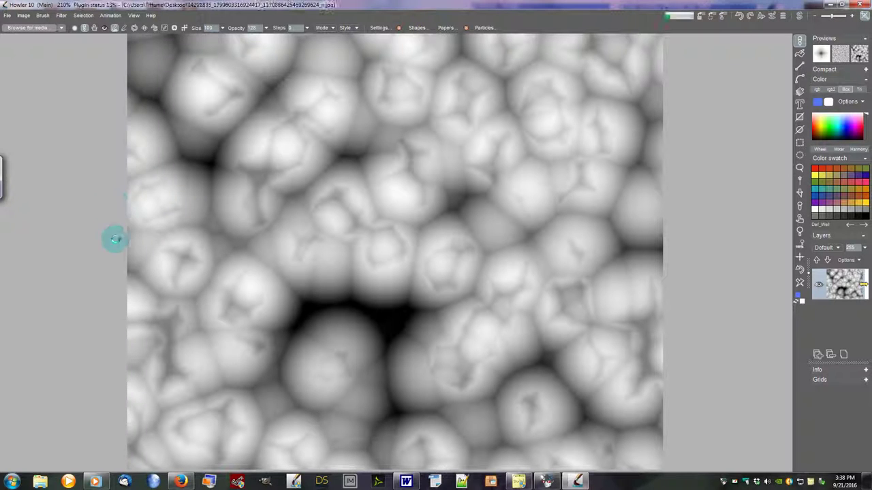